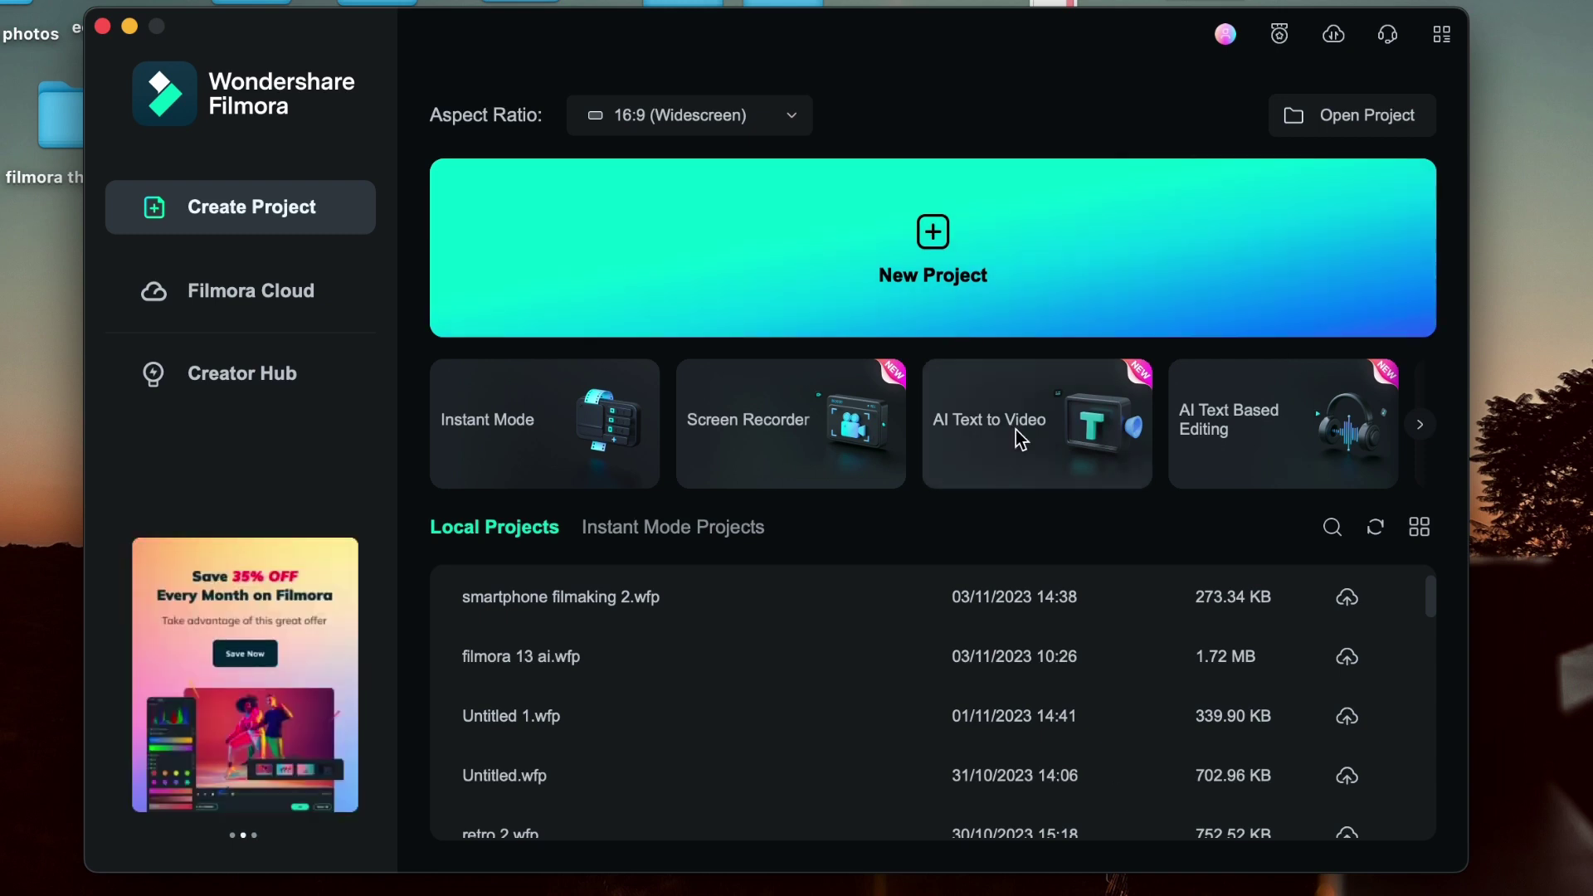
# Step: Import IMG_2532.MOV through AI Text Based Editing and transcribe it in English (US)
pyautogui.hscroll(3, 1017, 435)
pyautogui.hscroll(2, 1016, 430)
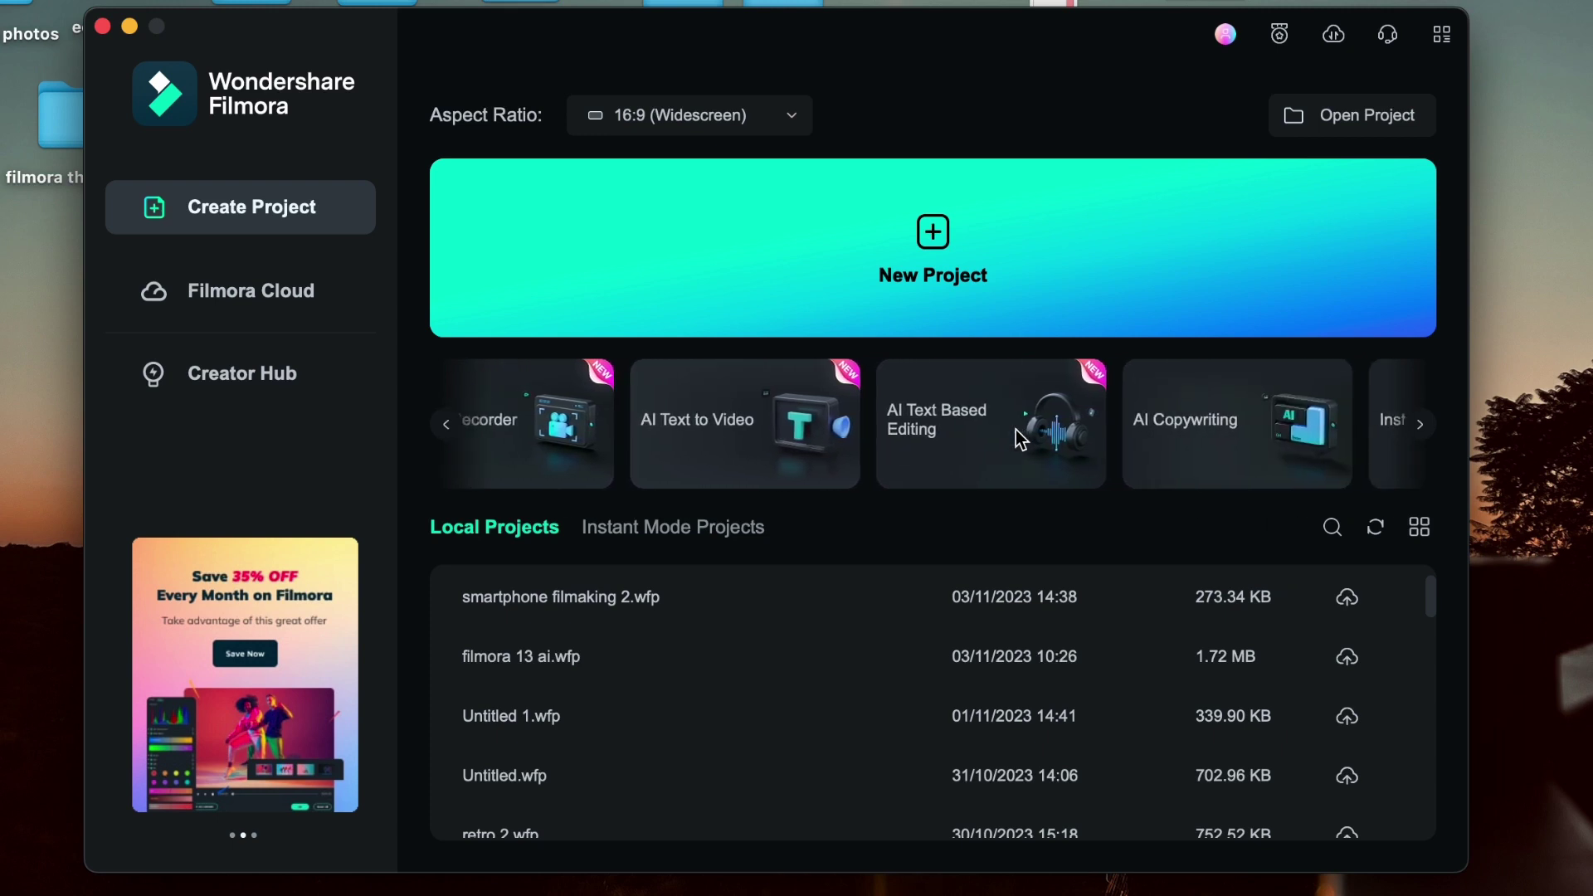
pyautogui.hscroll(-5, 1015, 430)
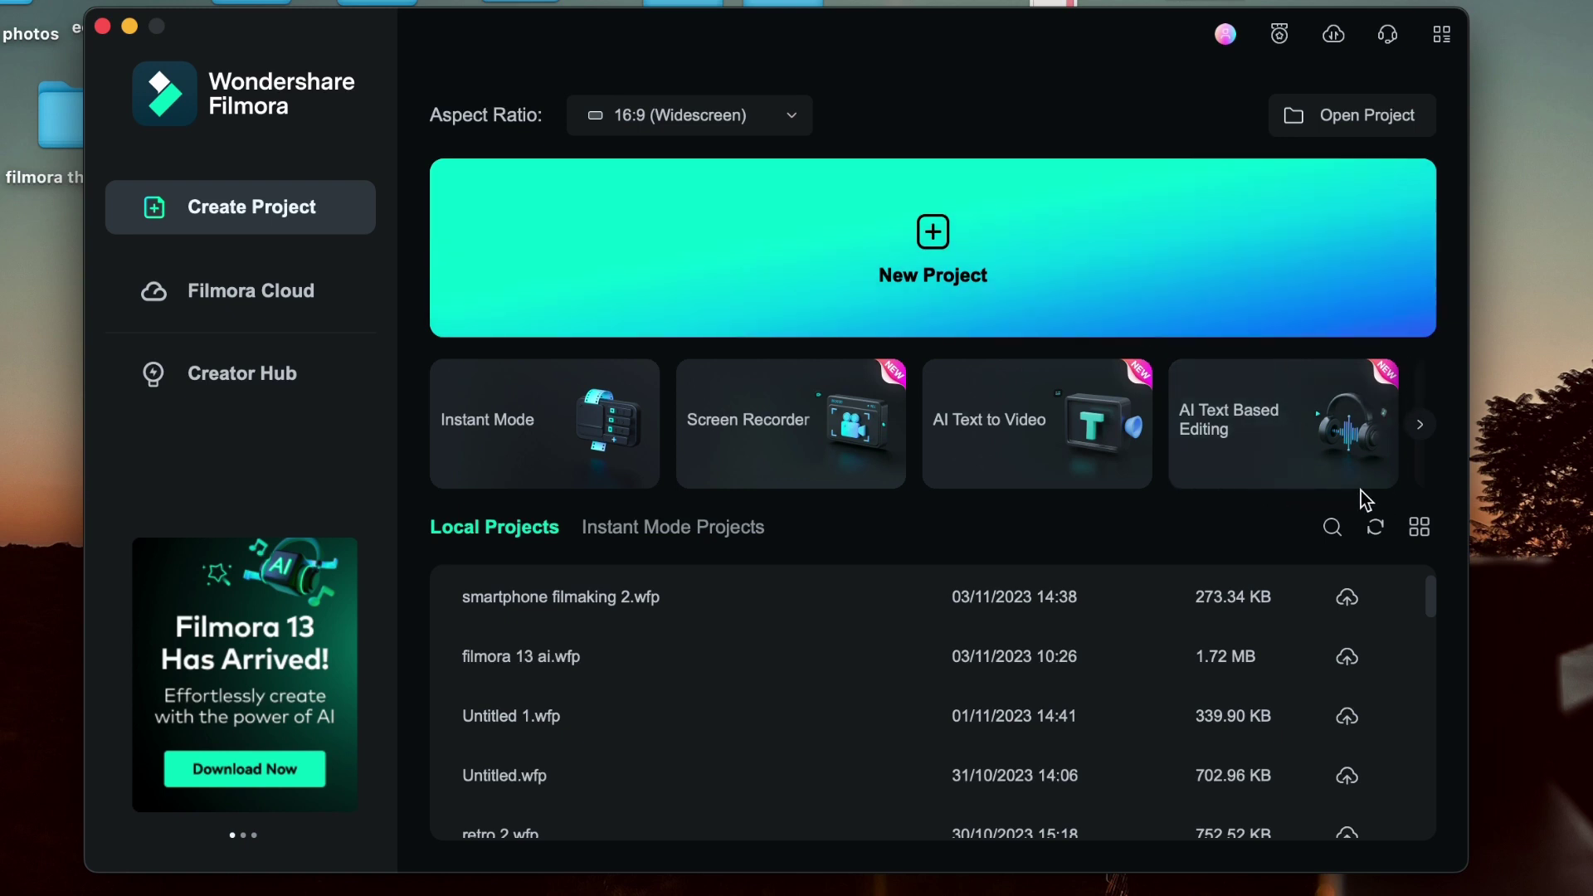
pyautogui.click(1231, 417)
pyautogui.scroll(-2, 1044, 281)
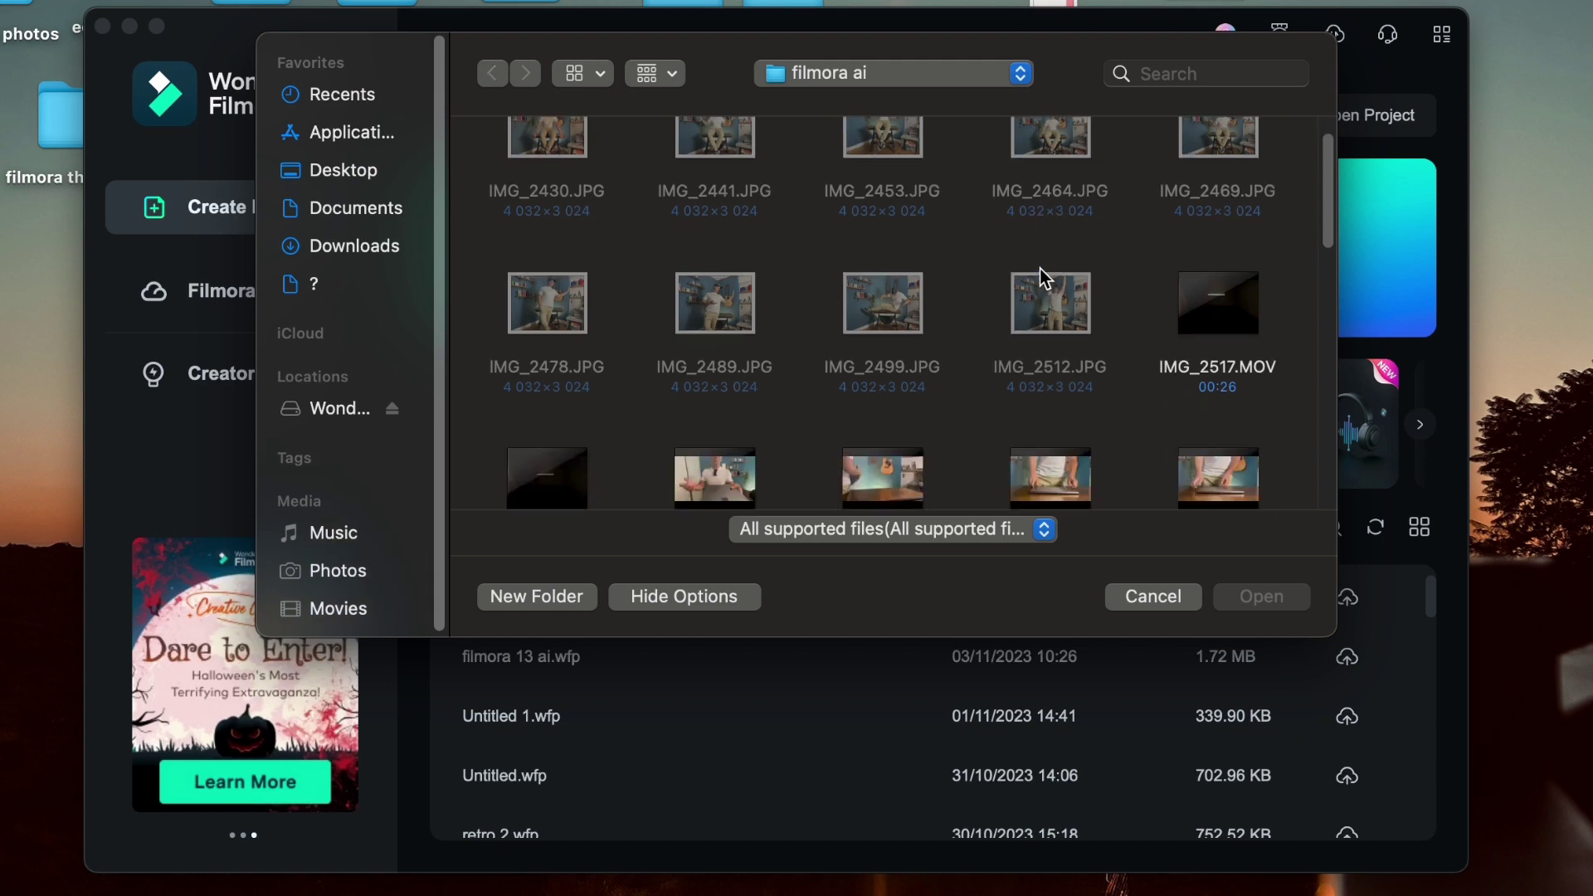
pyautogui.scroll(-5, 1044, 280)
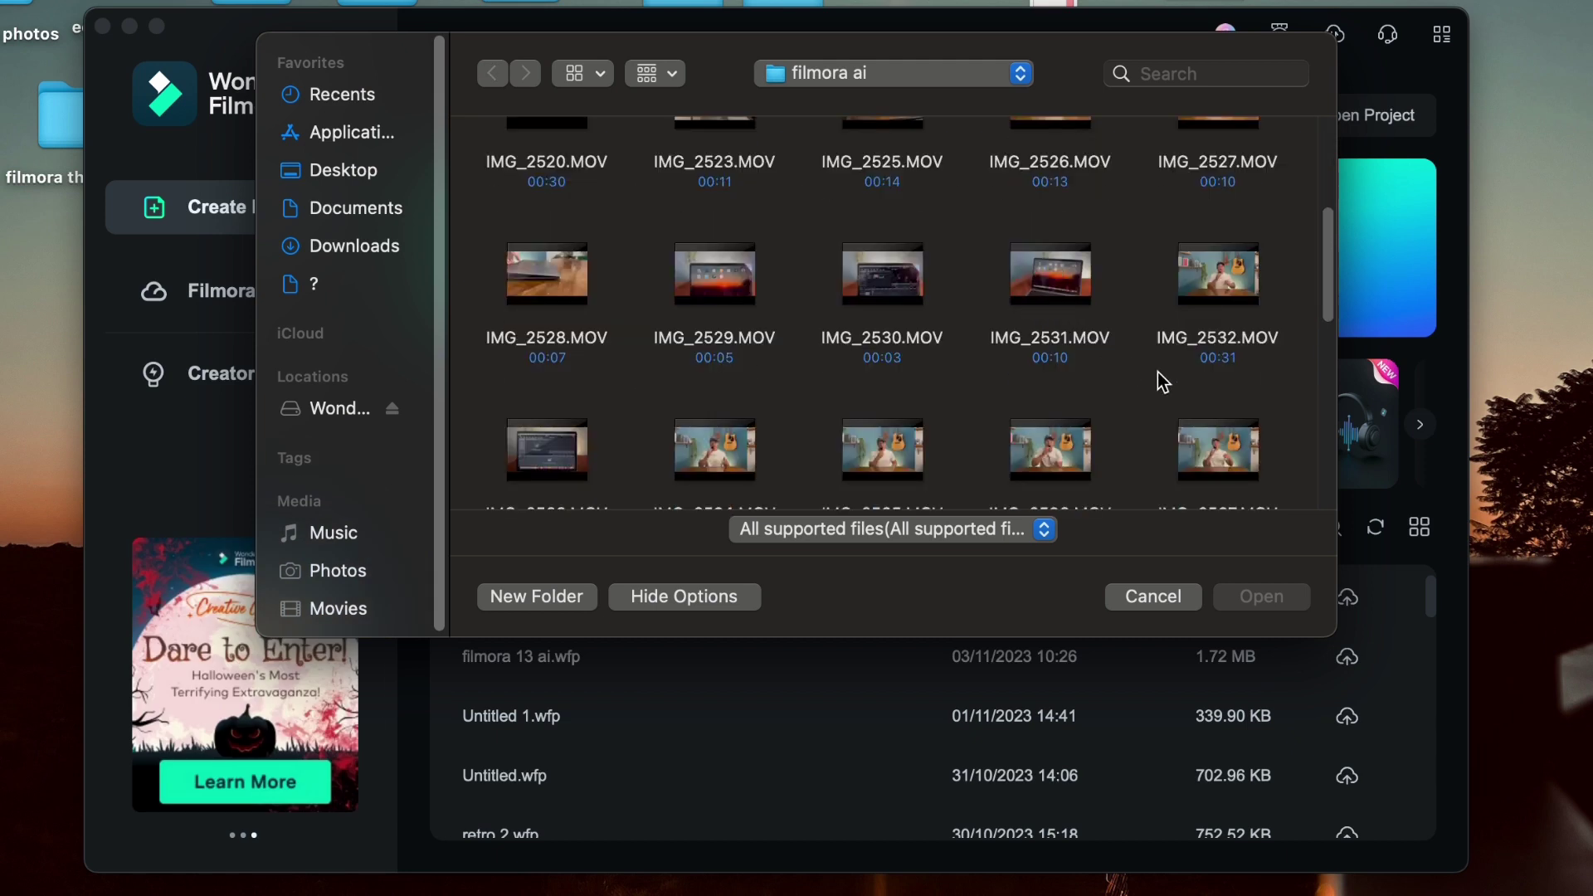
pyautogui.scroll(-2, 1182, 328)
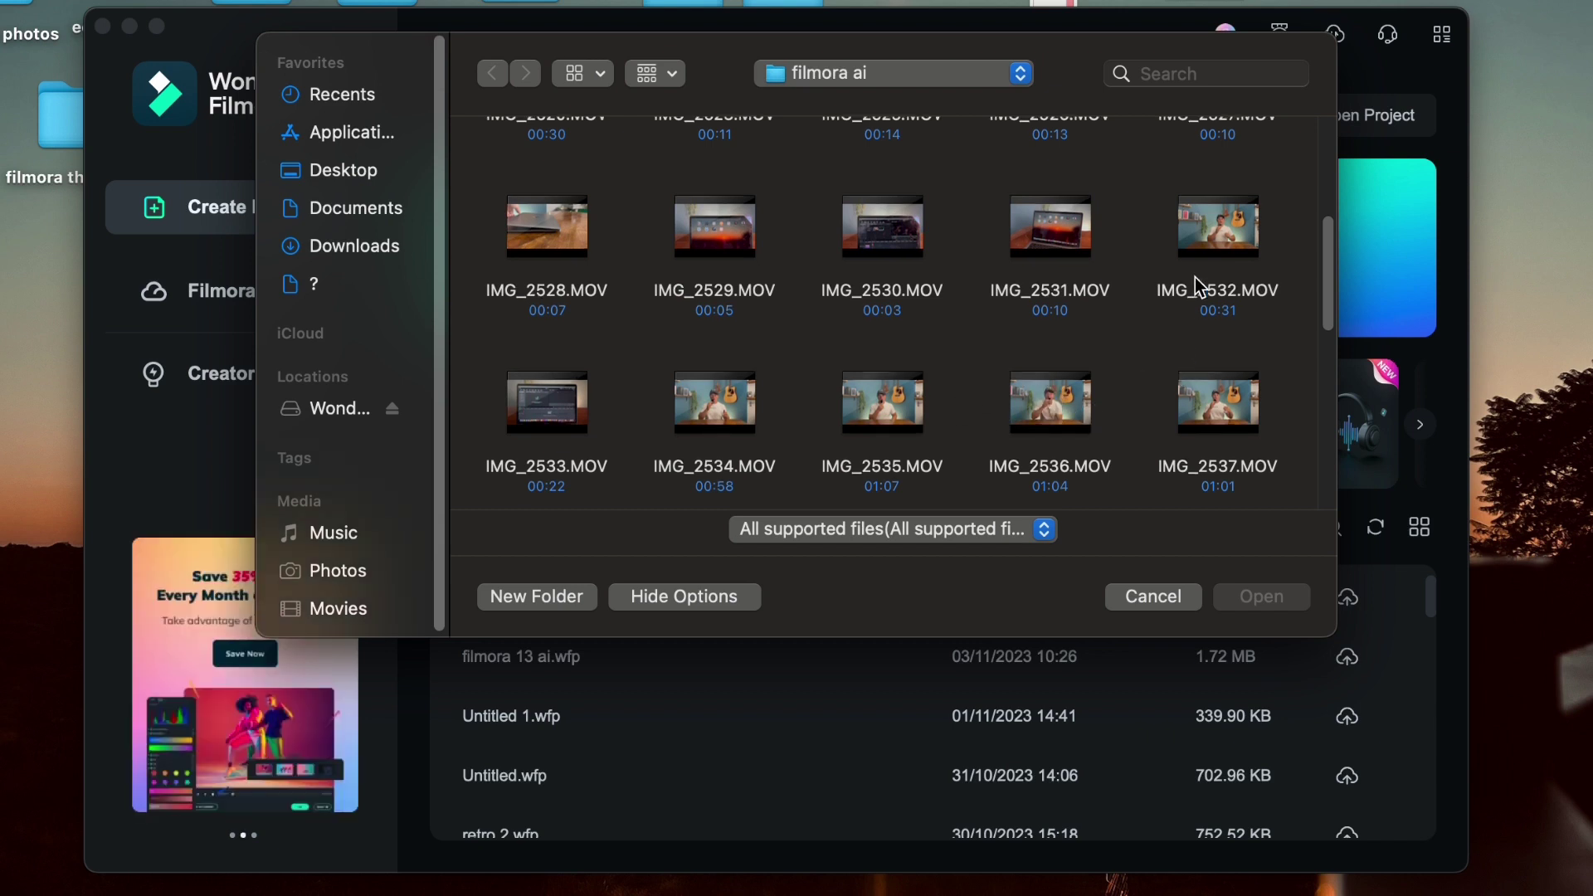
pyautogui.click(1212, 249)
pyautogui.click(1237, 584)
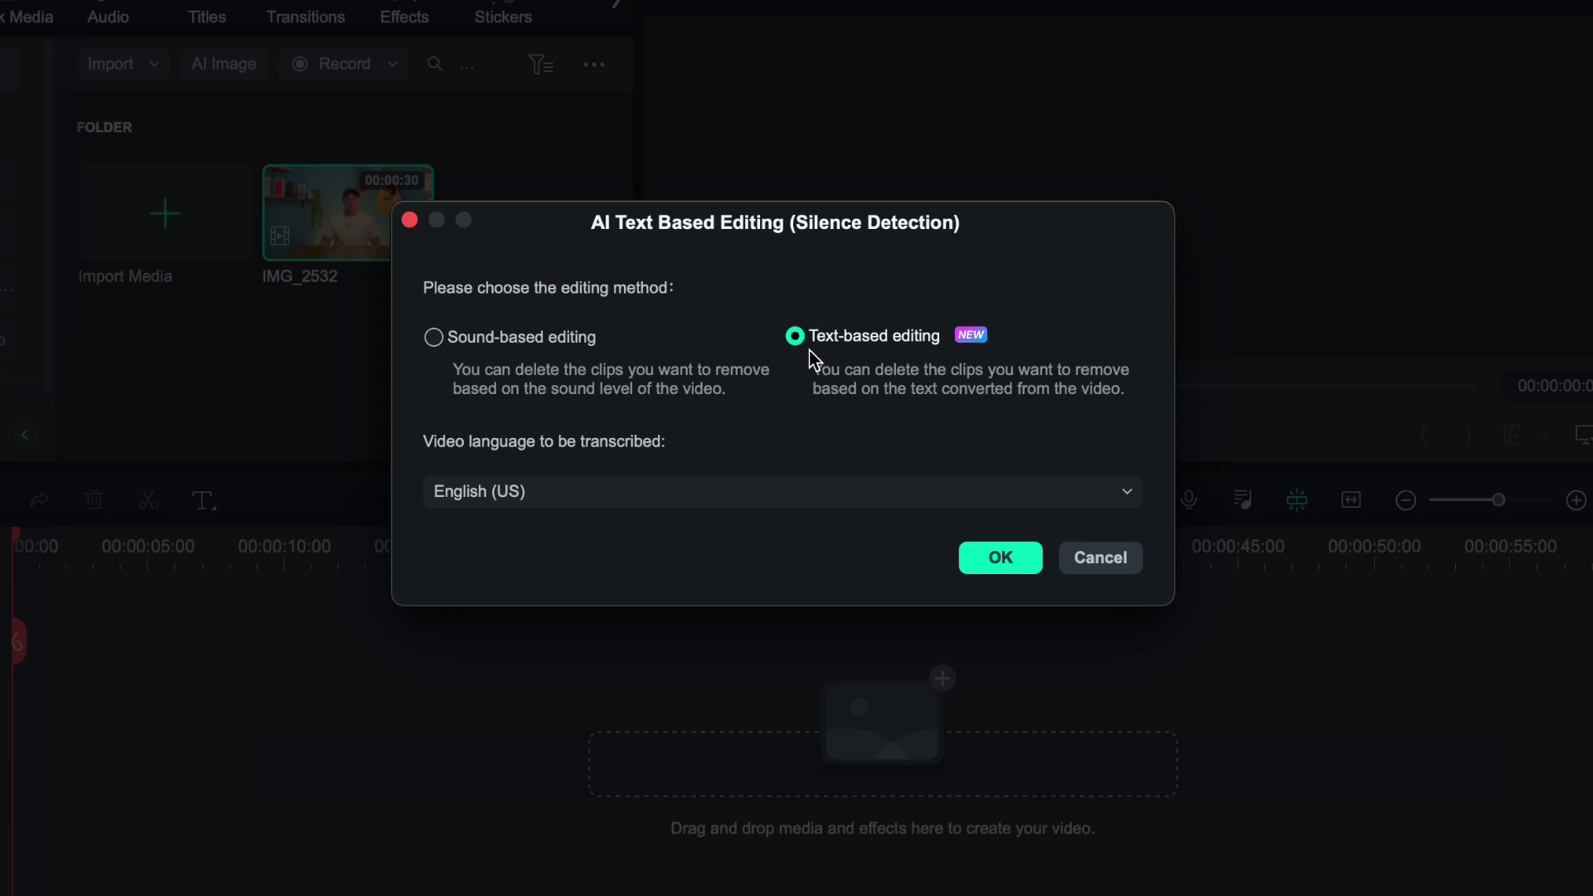
pyautogui.click(995, 561)
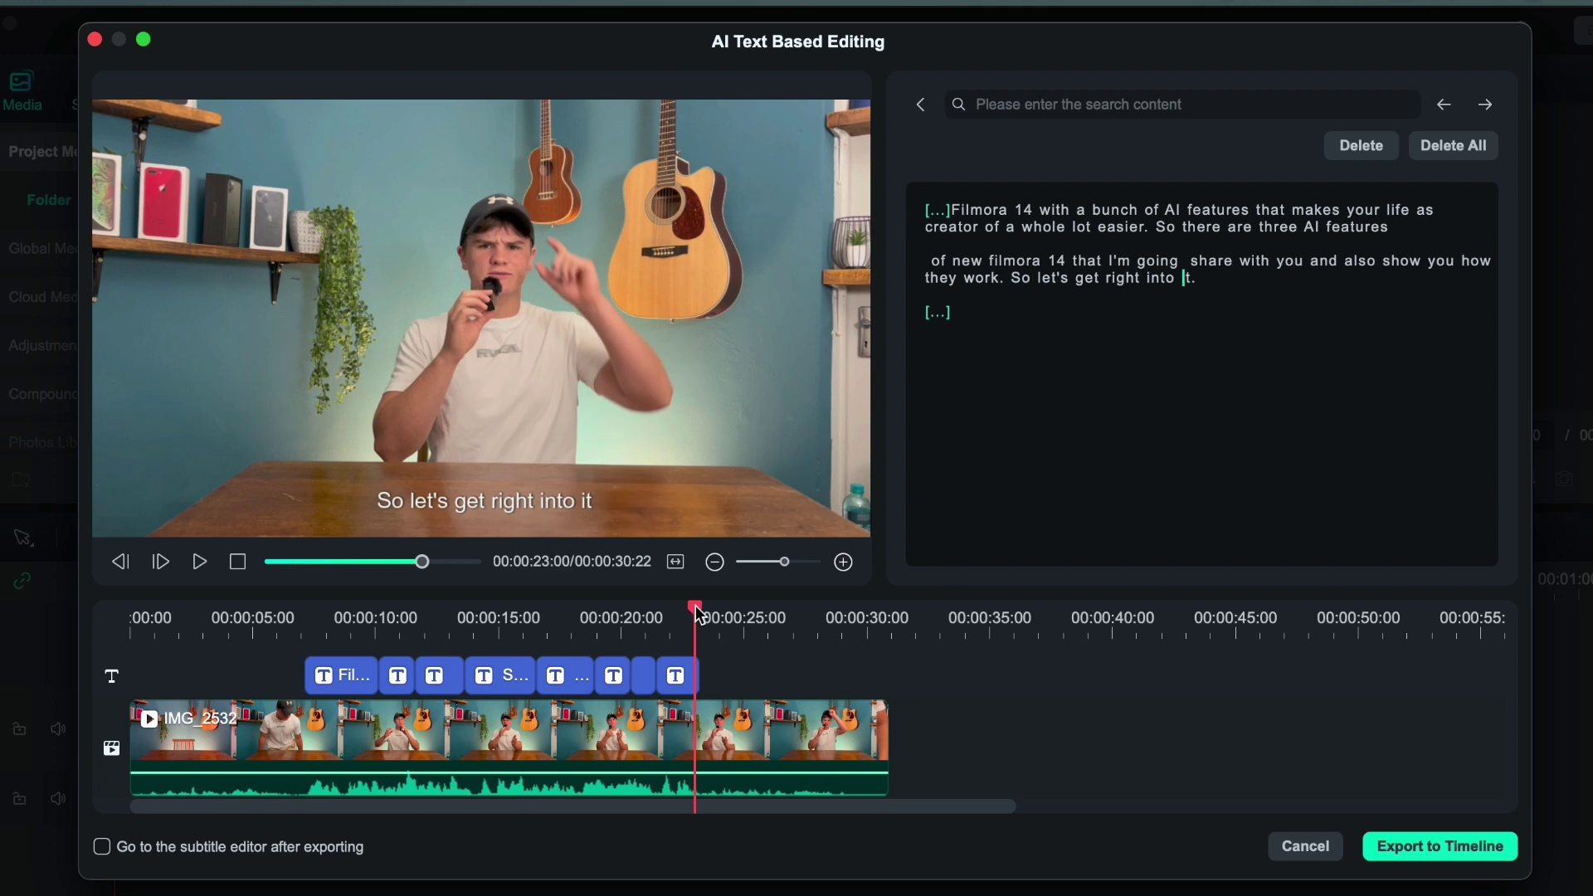
# Step: Delete the opening transcript sentence about Filmora 14, trimming the clip to 00:00:24:10
pyautogui.moveTo(693, 618); pyautogui.dragTo(313, 630)
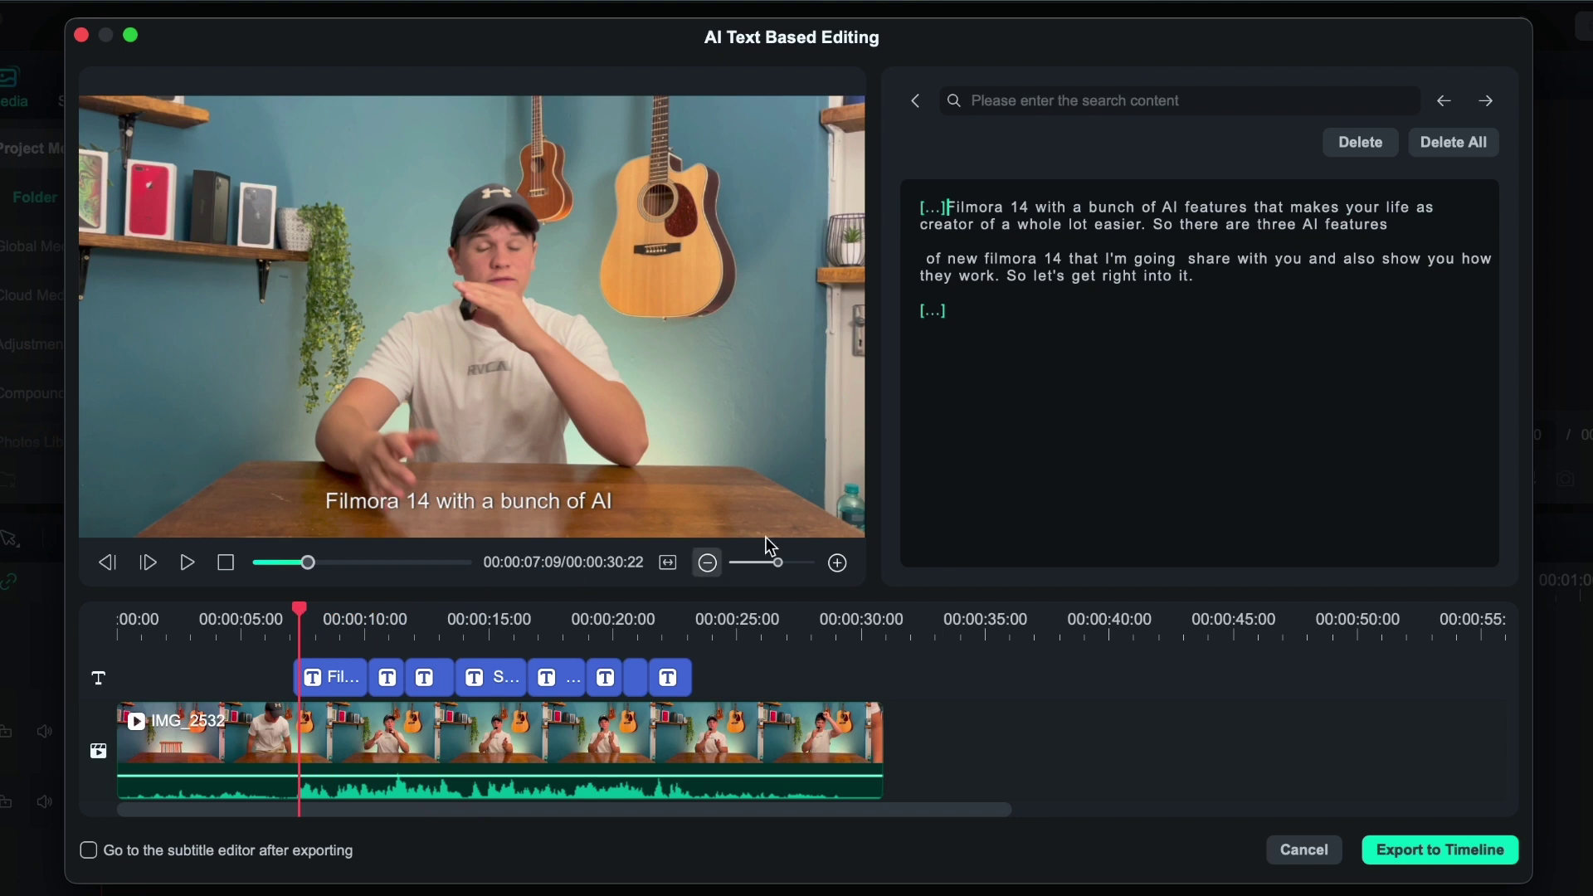
pyautogui.moveTo(950, 206); pyautogui.dragTo(1145, 220)
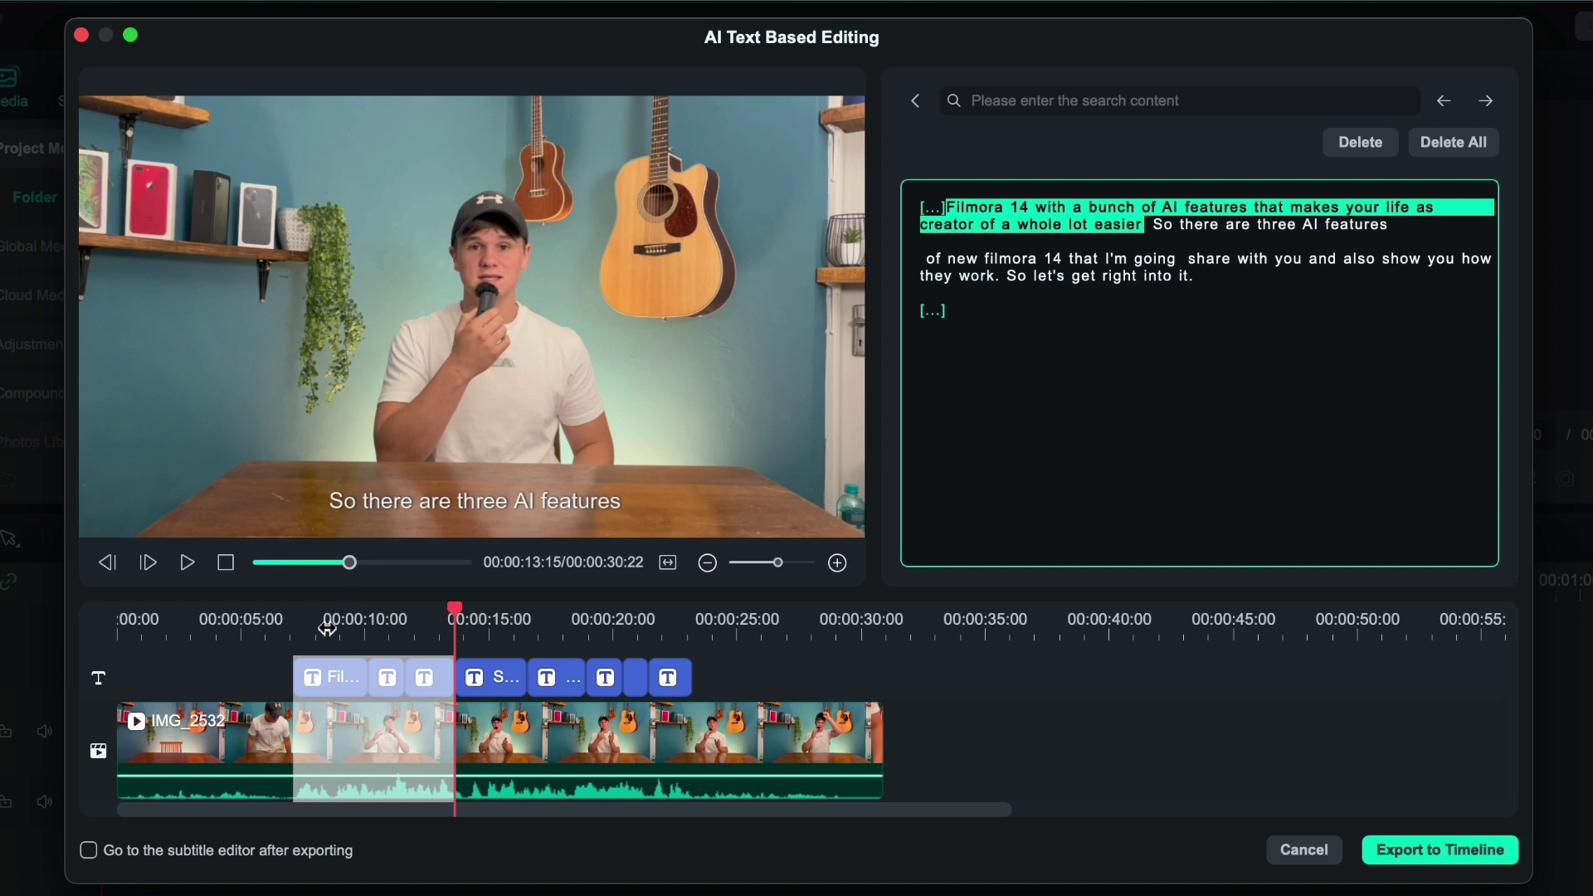
pyautogui.click(1353, 143)
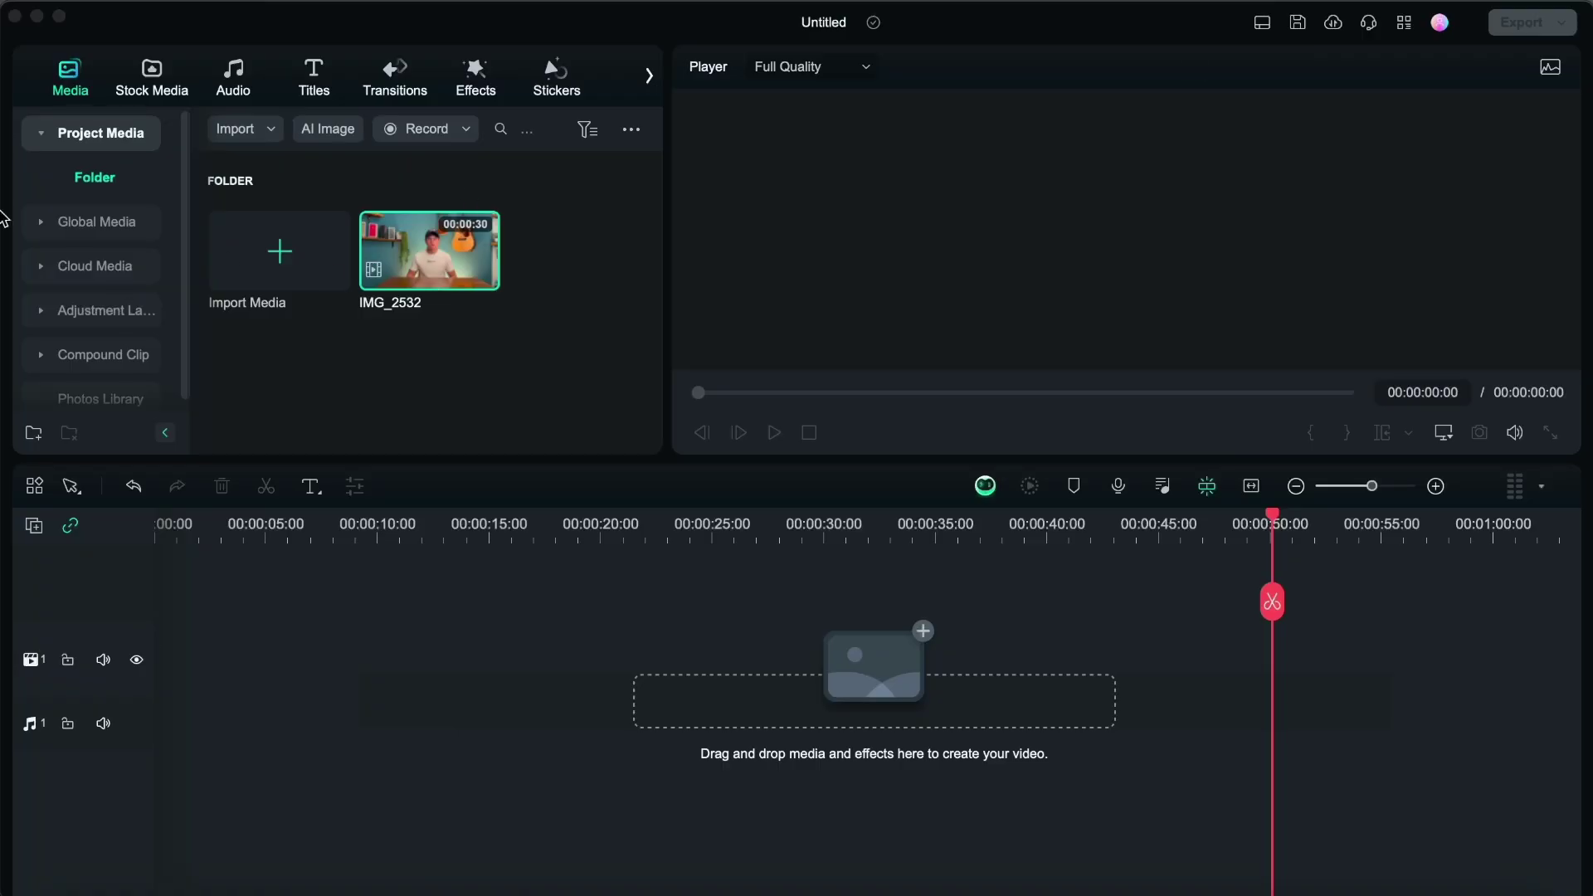
# Step: Place IMG_2532 on the timeline and paint an AI Smart Brush mask over the man
pyautogui.moveTo(437, 286); pyautogui.dragTo(165, 676)
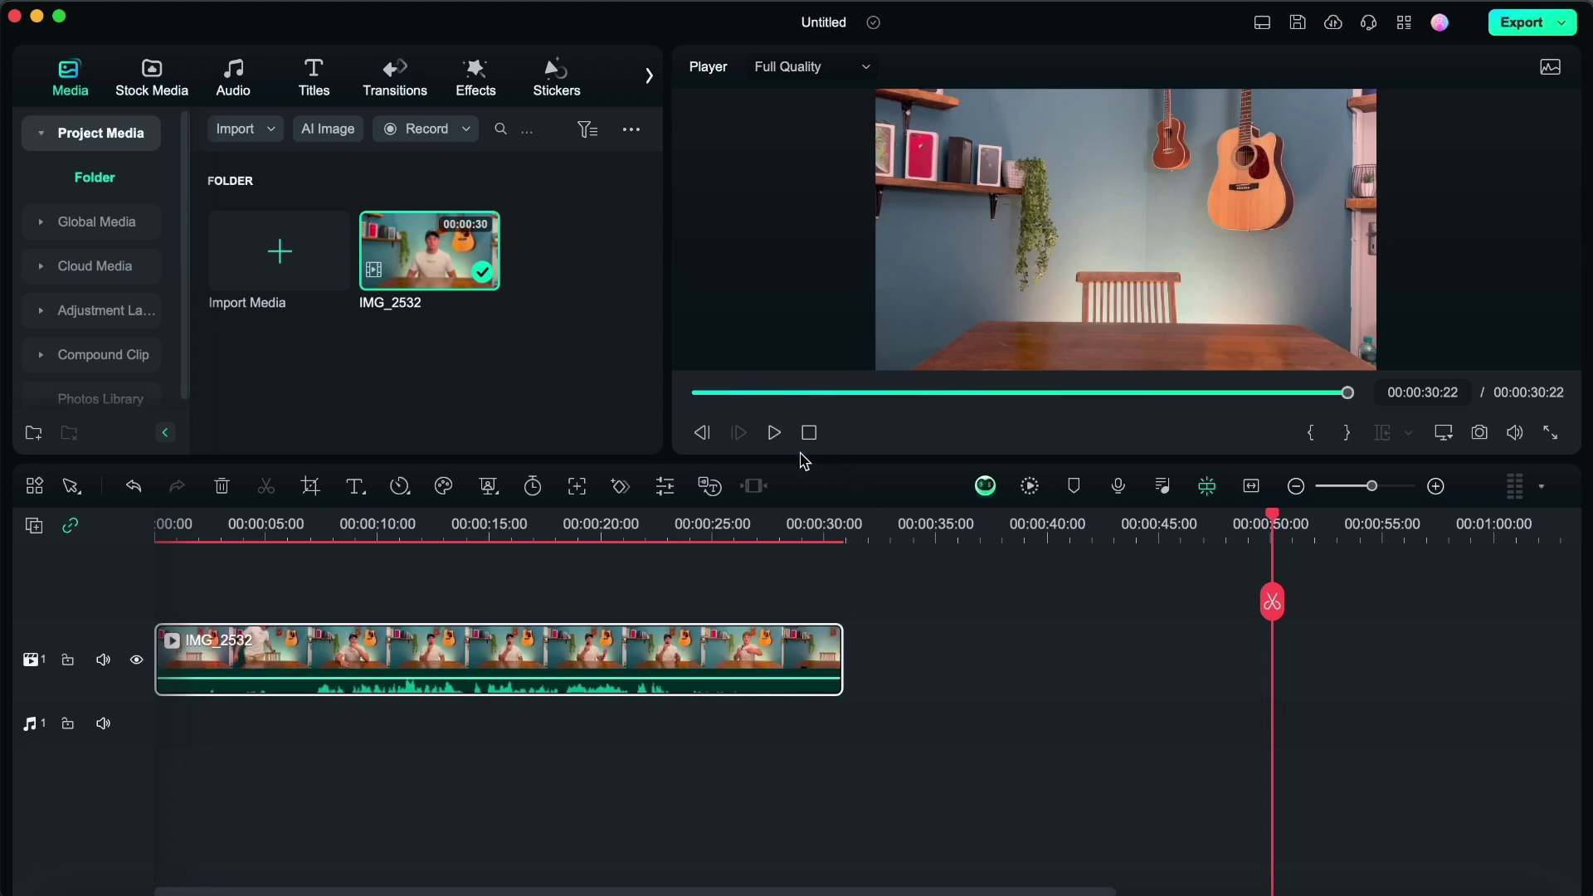
pyautogui.click(807, 436)
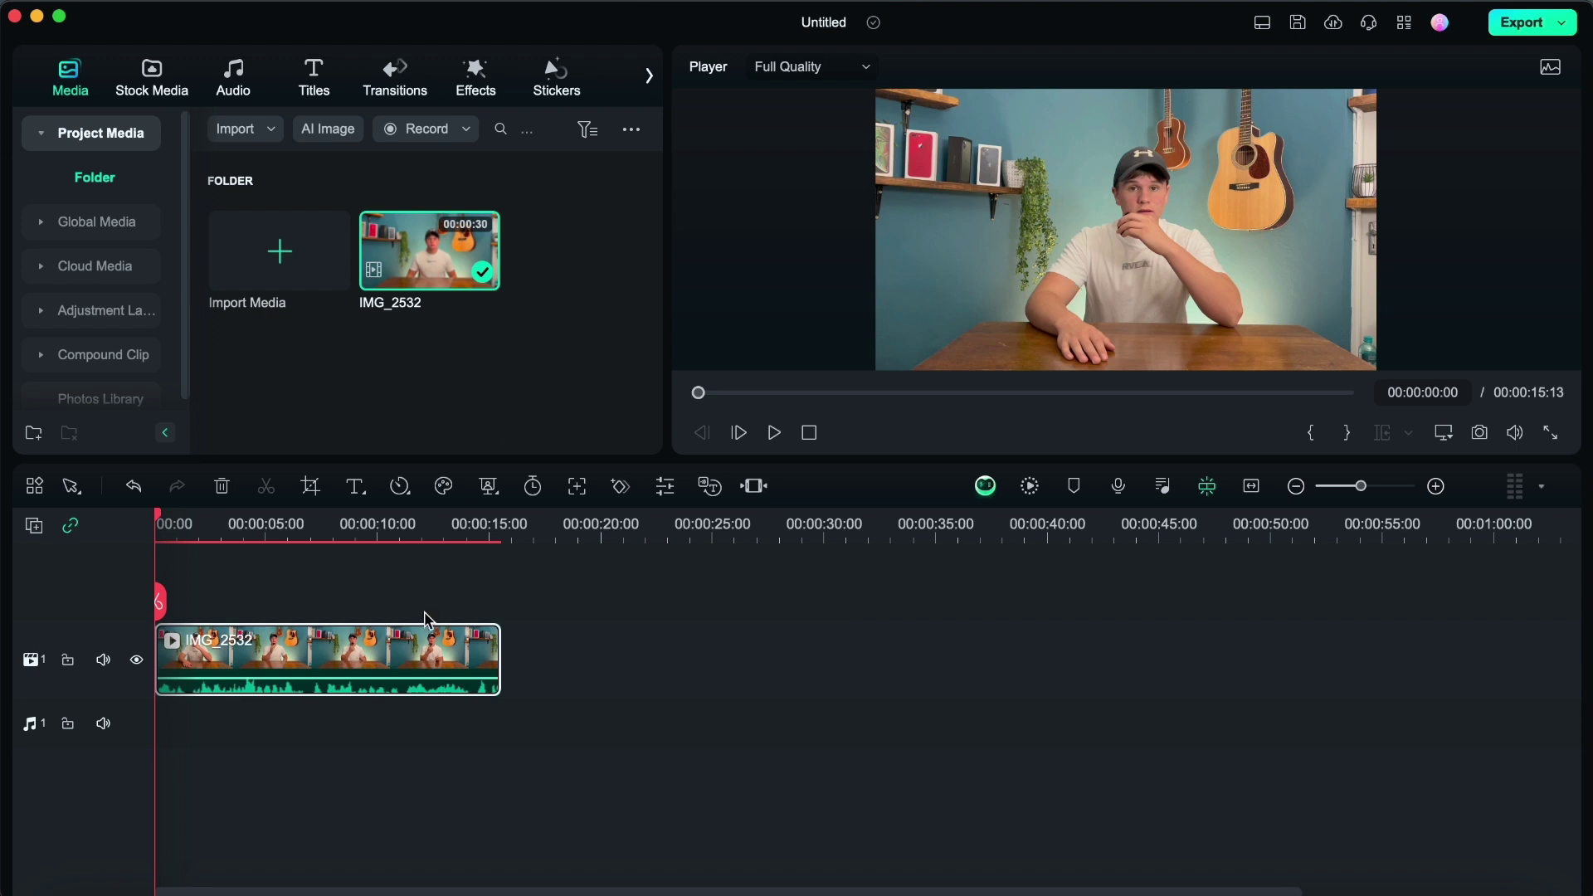
pyautogui.doubleClick(423, 643)
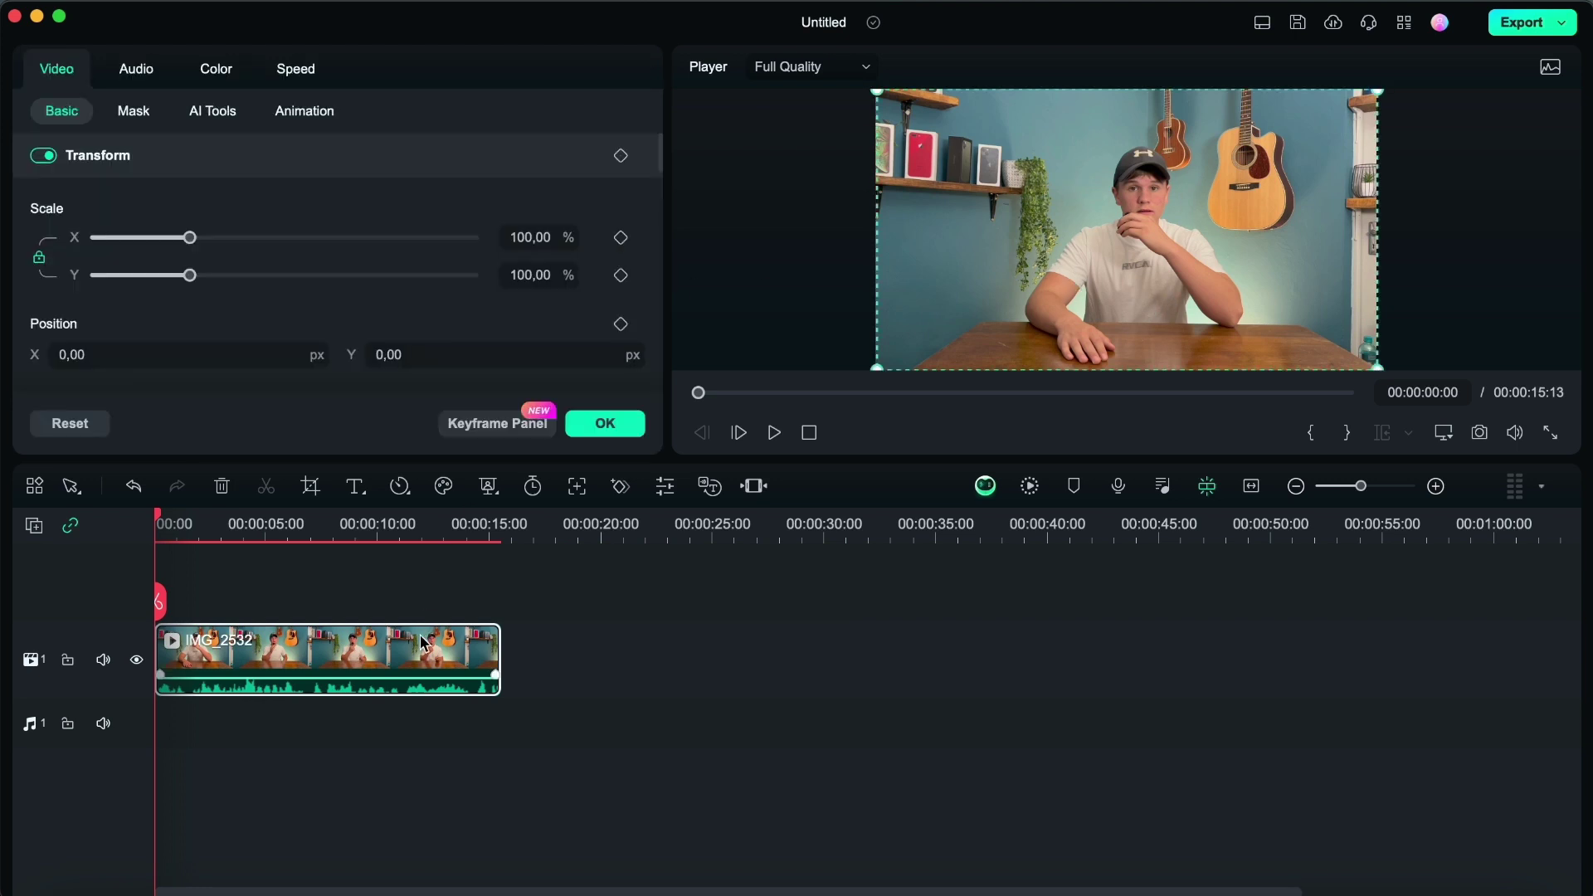
pyautogui.click(135, 112)
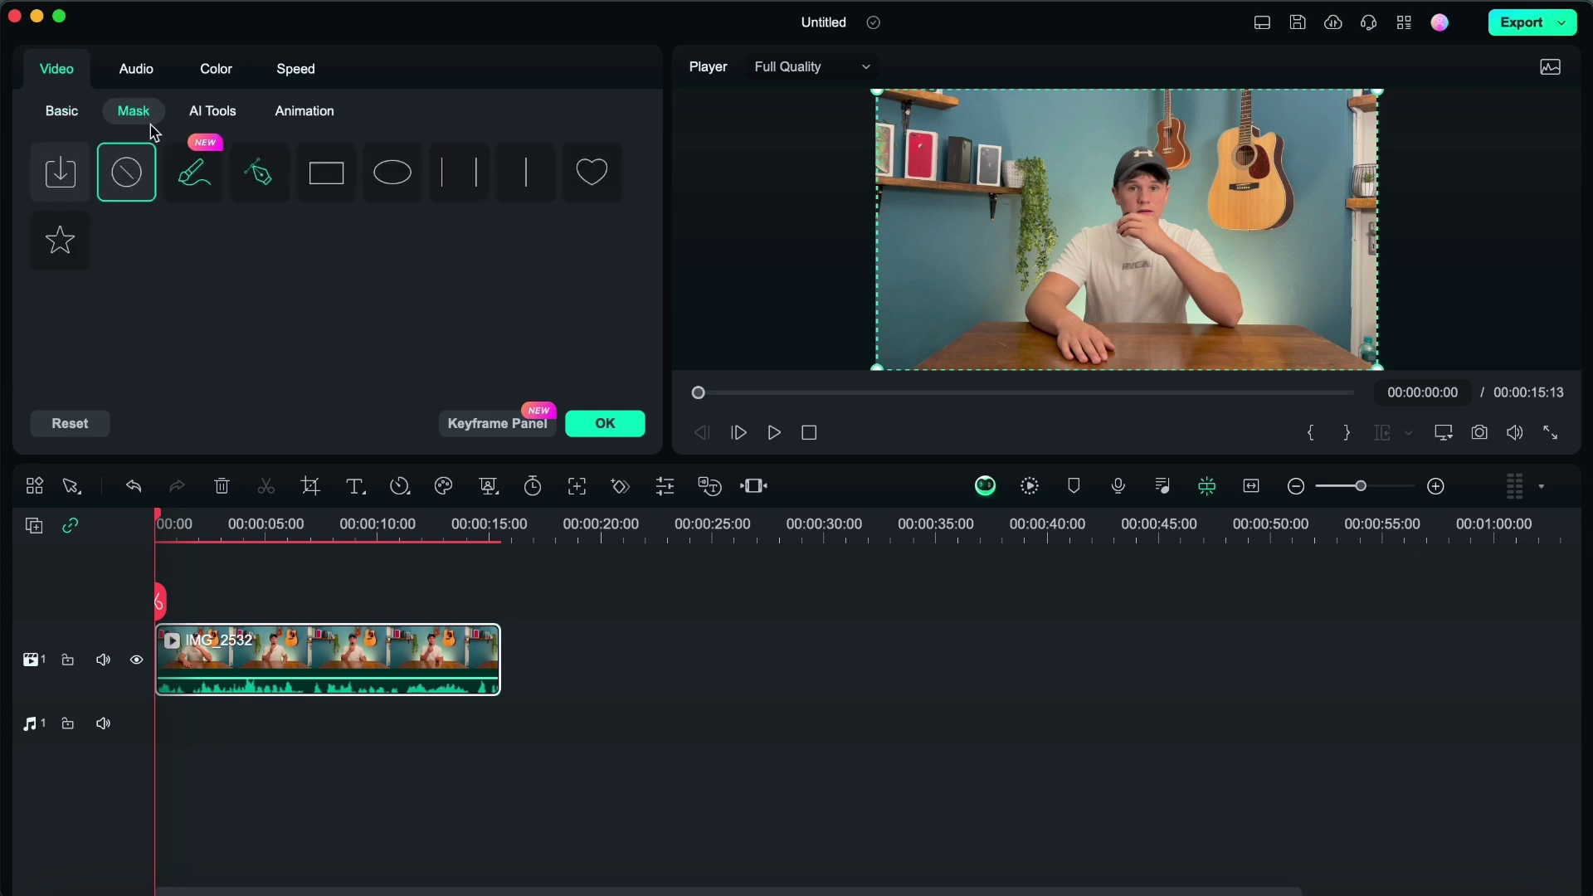
pyautogui.click(210, 172)
pyautogui.scroll(-3, 229, 241)
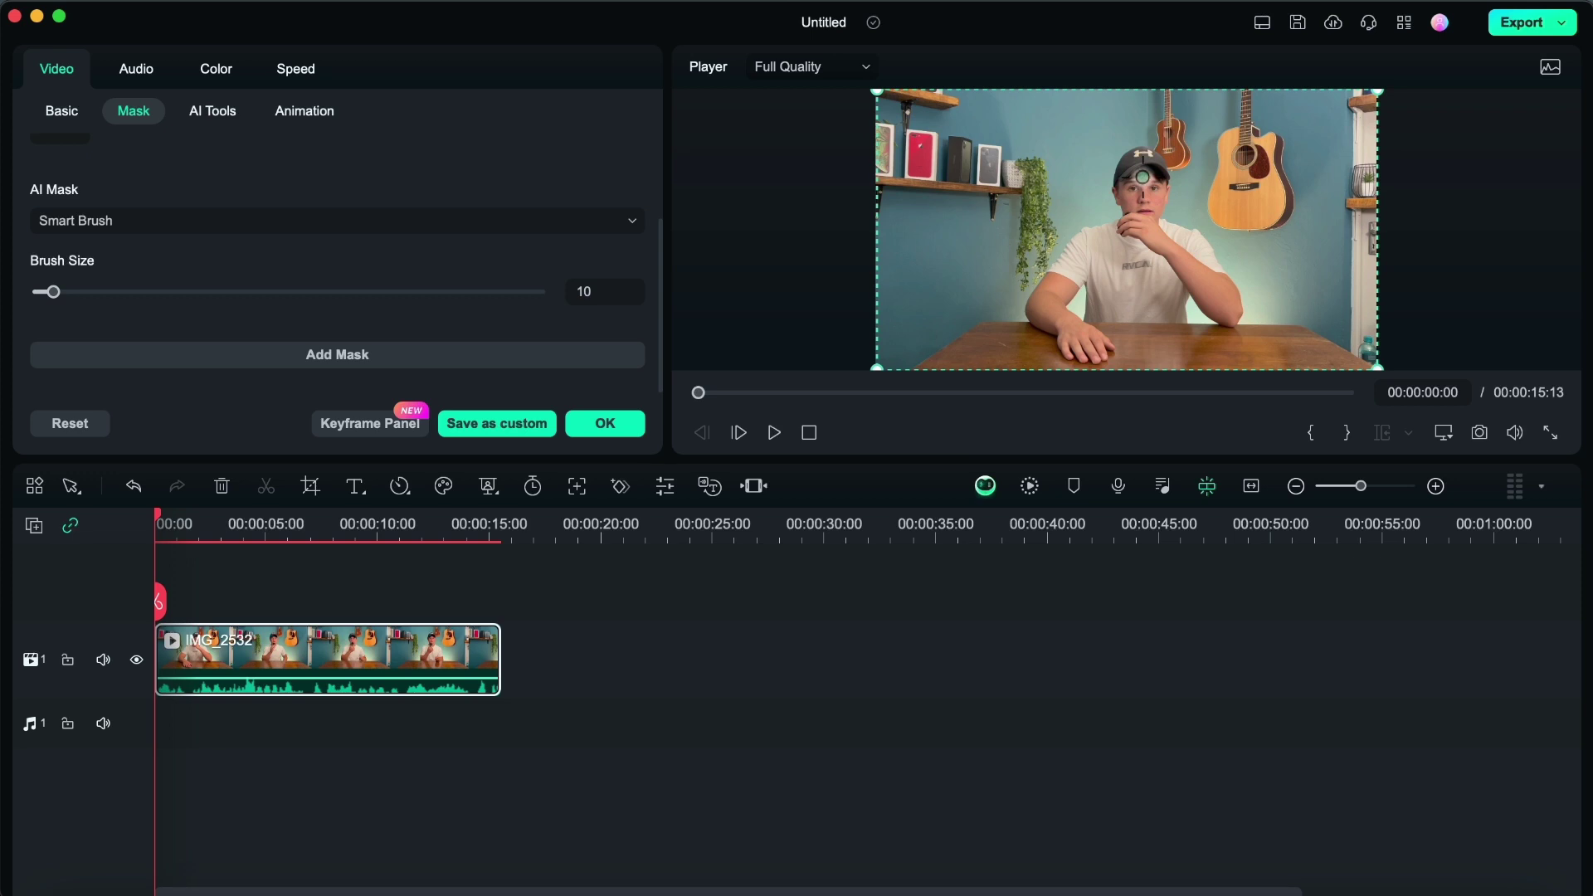
pyautogui.moveTo(1141, 176); pyautogui.dragTo(1139, 301)
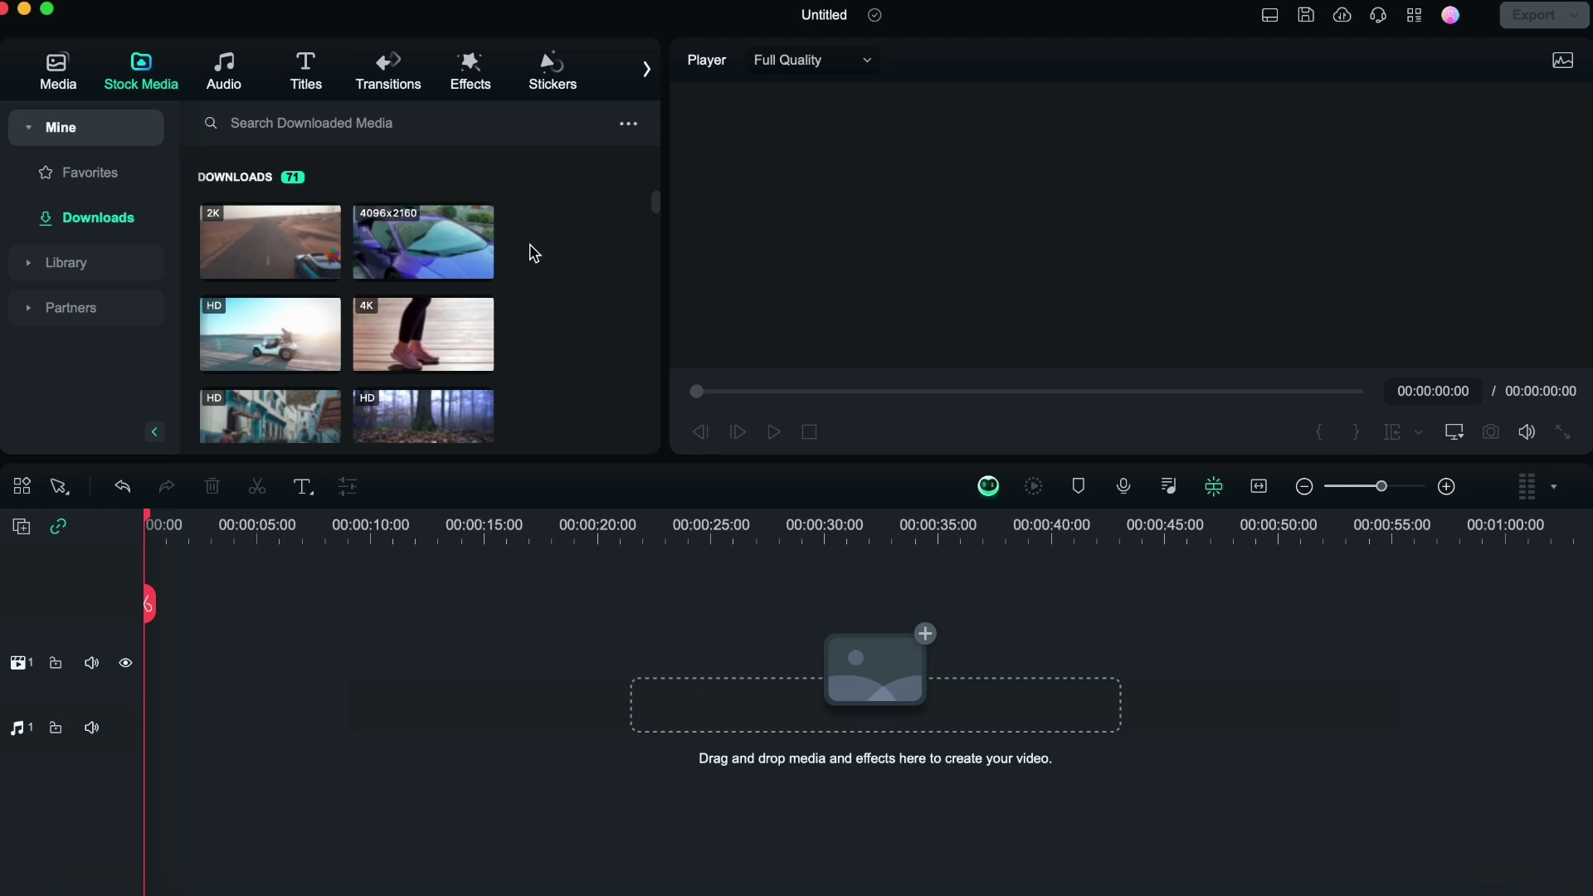
# Step: Put the desert road car clip on the timeline and preview it, pausing at 00:00:01:24
pyautogui.scroll(-5, 495, 249)
pyautogui.scroll(5, 469, 260)
pyautogui.moveTo(310, 232); pyautogui.dragTo(201, 734)
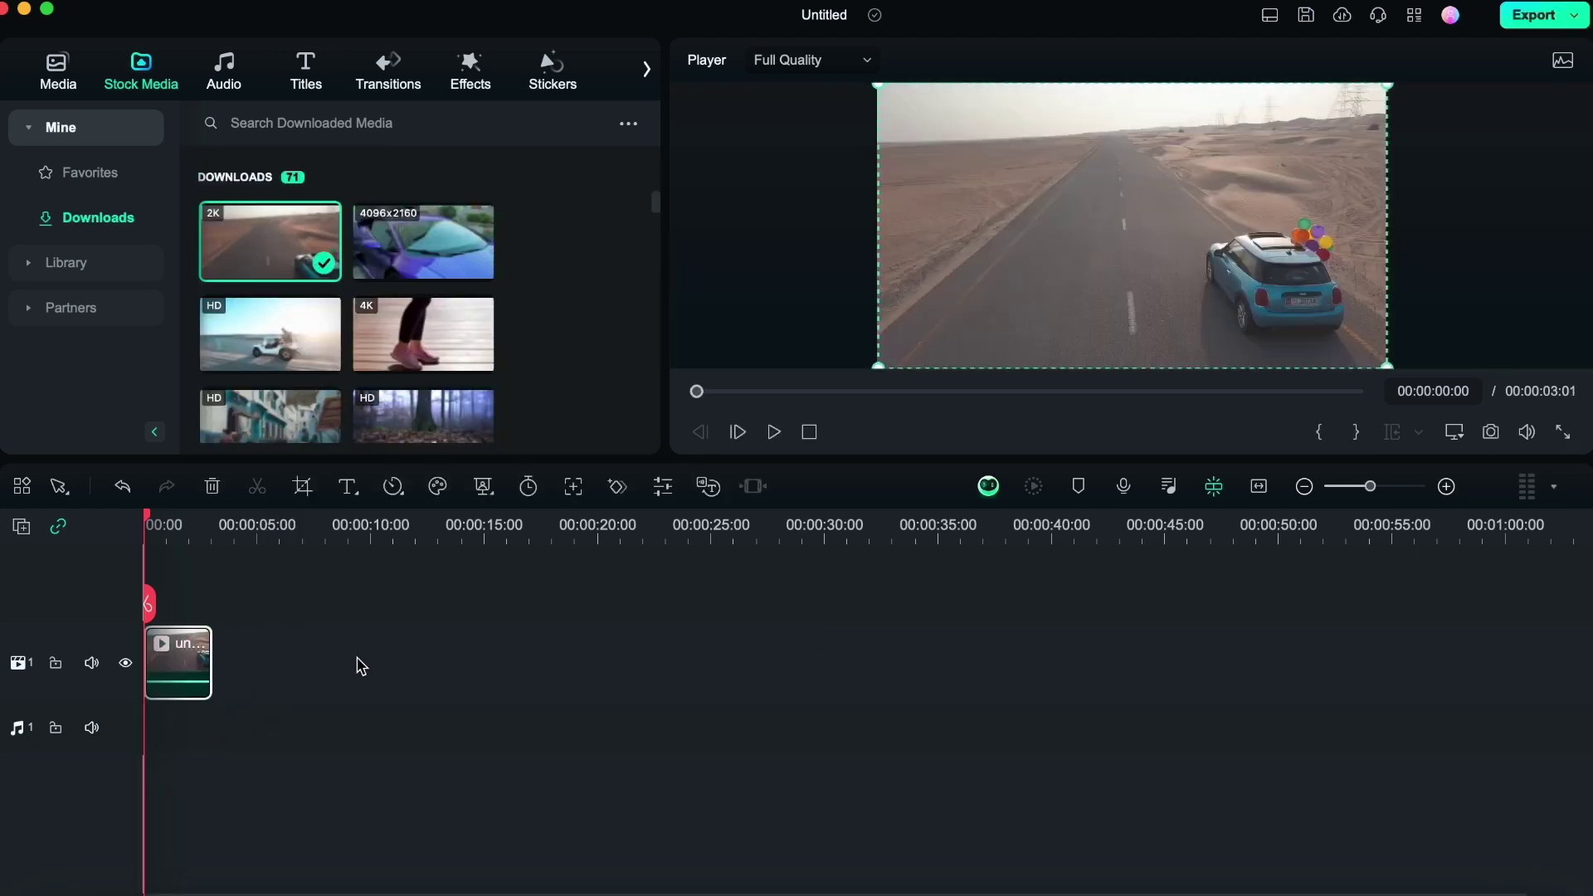
pyautogui.click(771, 432)
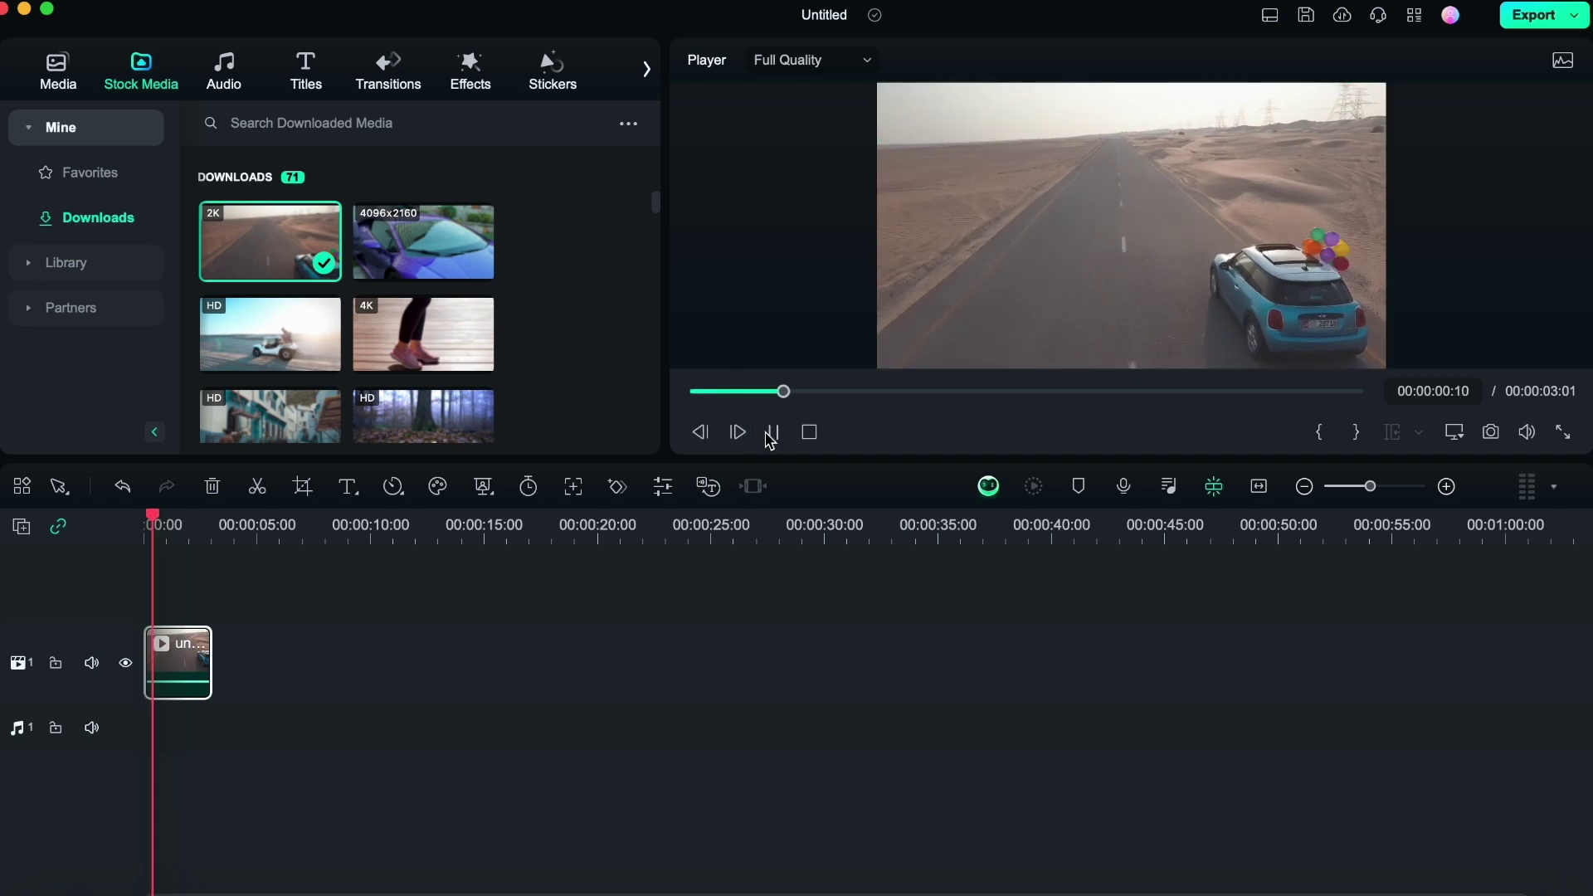
pyautogui.click(803, 433)
pyautogui.click(765, 432)
pyautogui.click(770, 433)
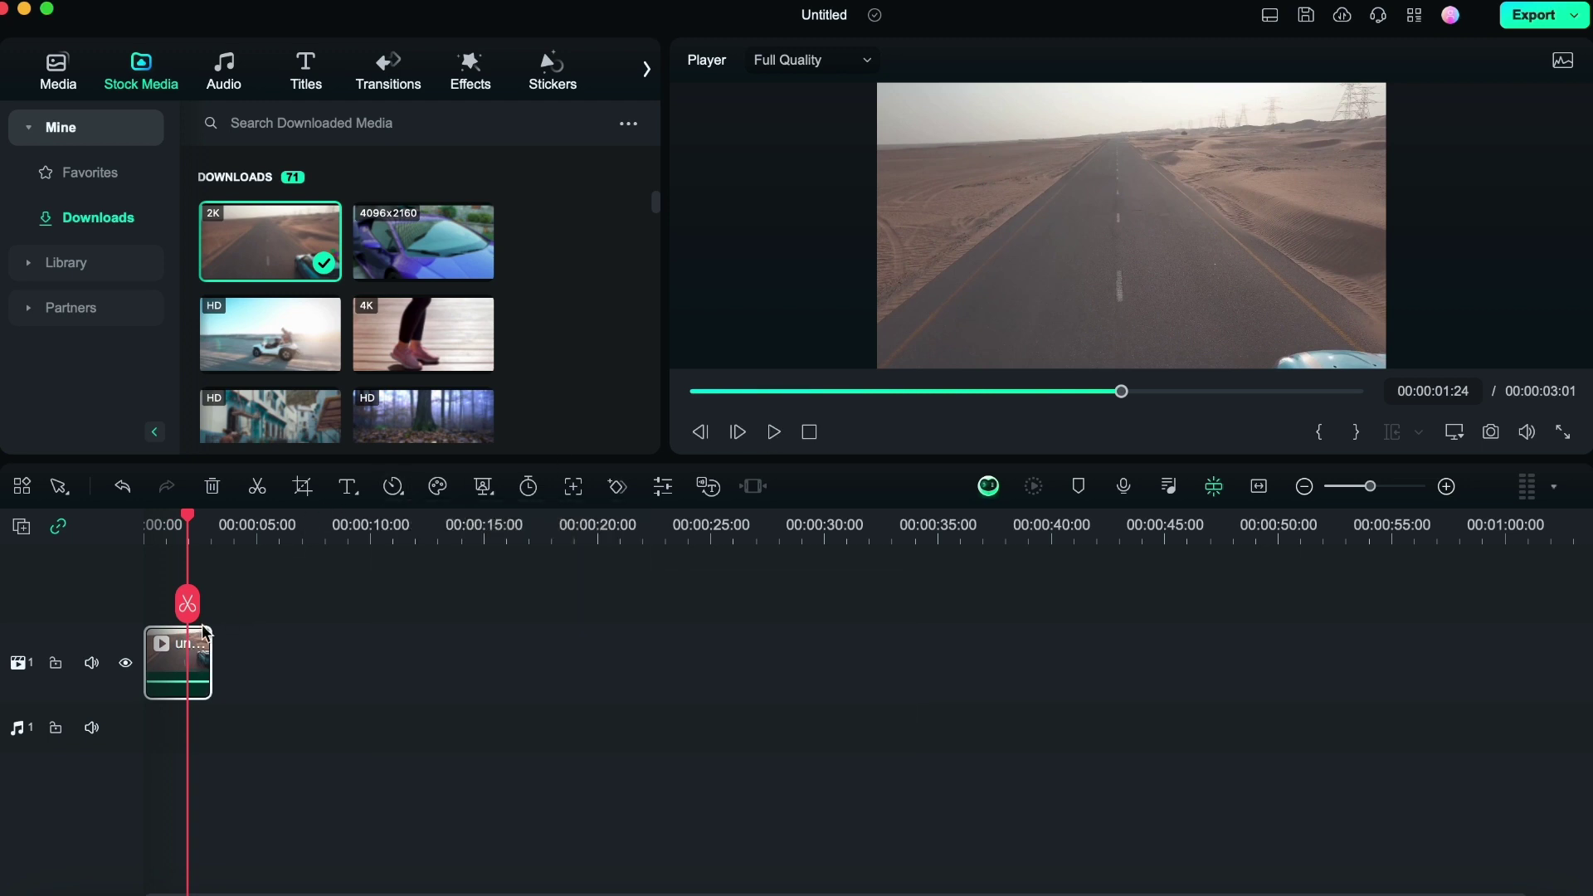
# Step: Apply a Customize speed ramp that slows the clip's middle to 0.1x, starting earlier
pyautogui.doubleClick(180, 653)
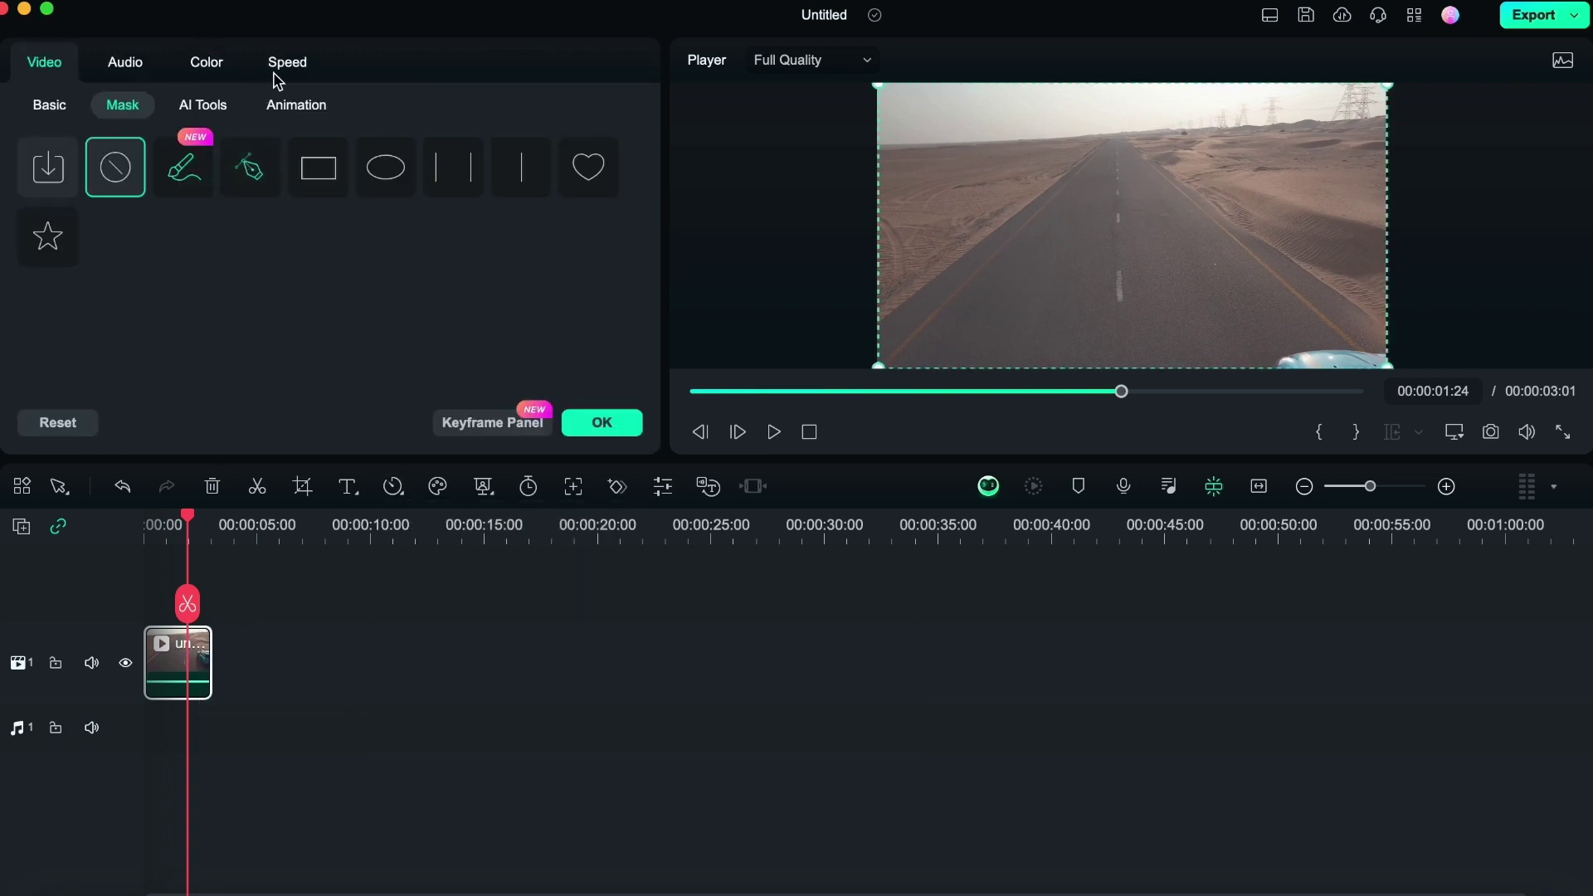
pyautogui.click(302, 69)
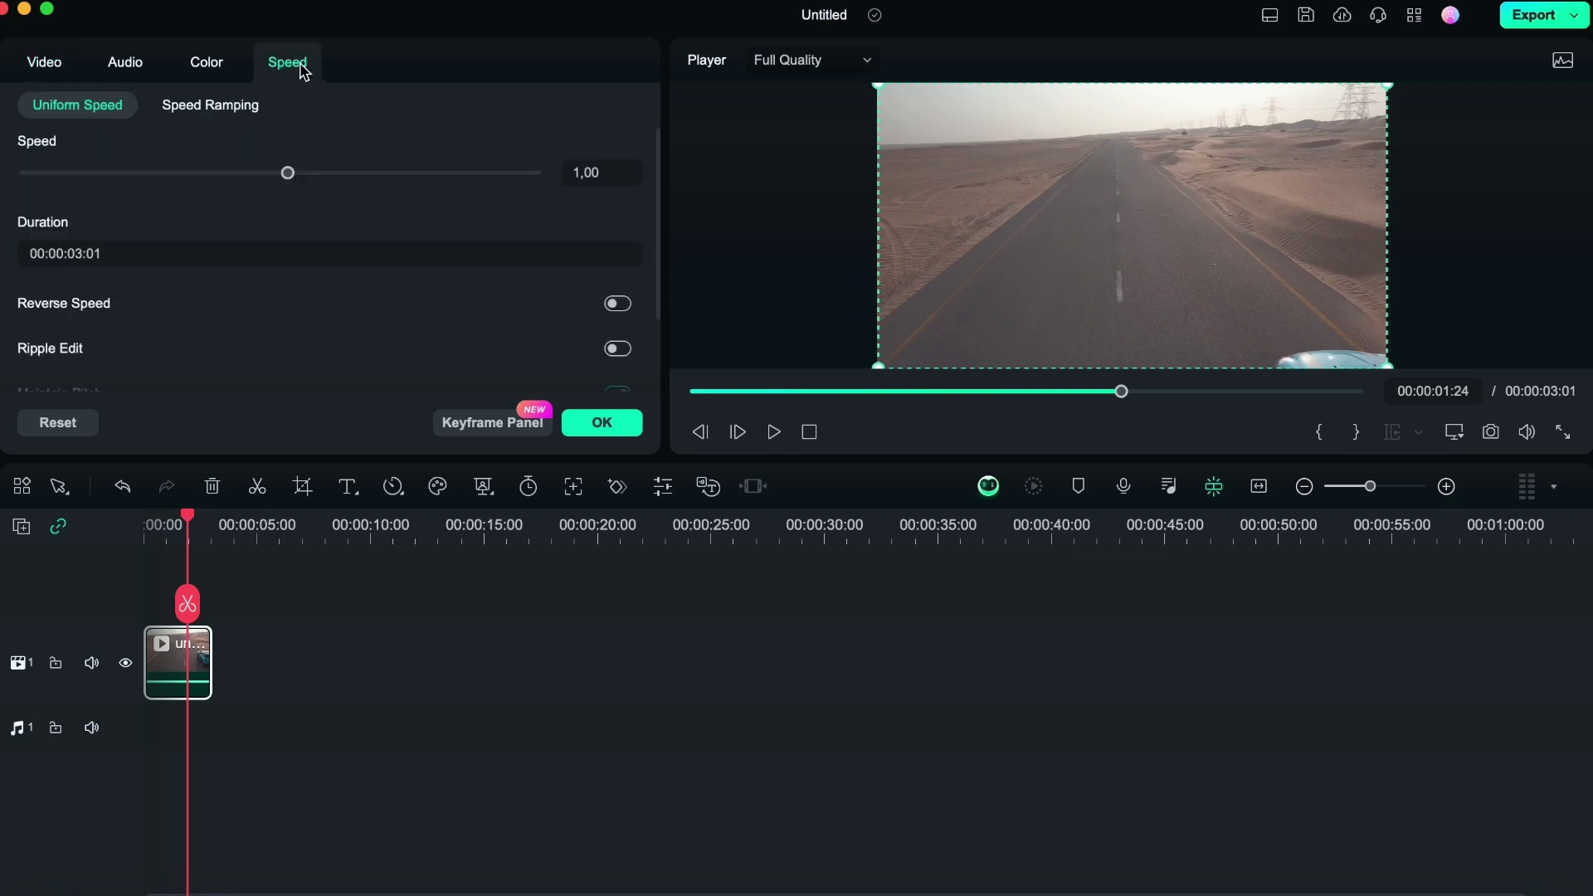
pyautogui.click(218, 105)
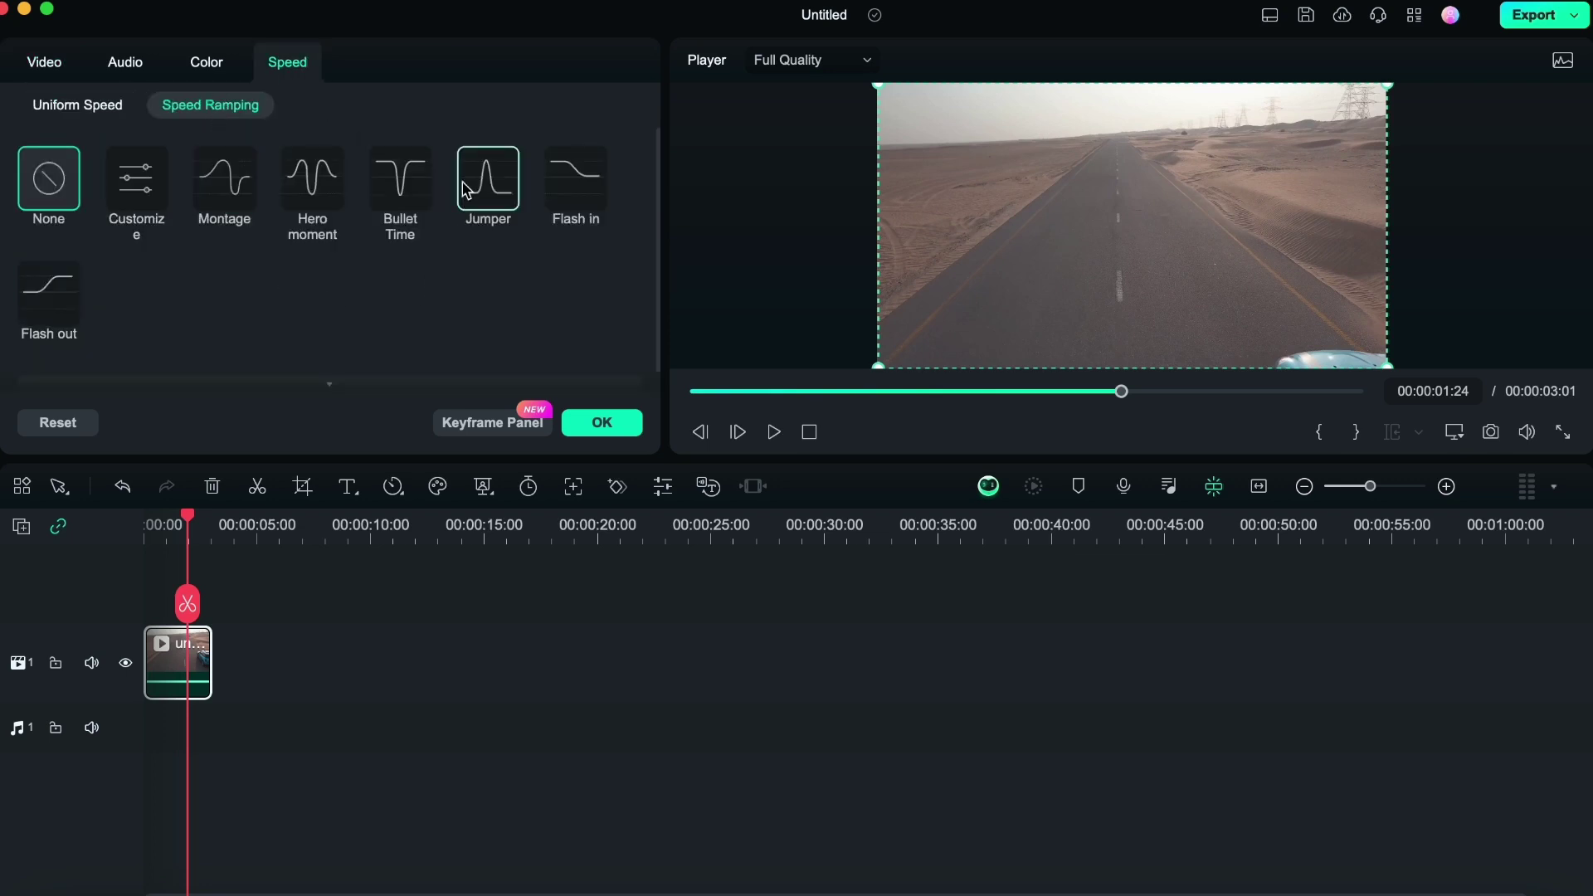
pyautogui.click(156, 162)
pyautogui.scroll(-5, 257, 315)
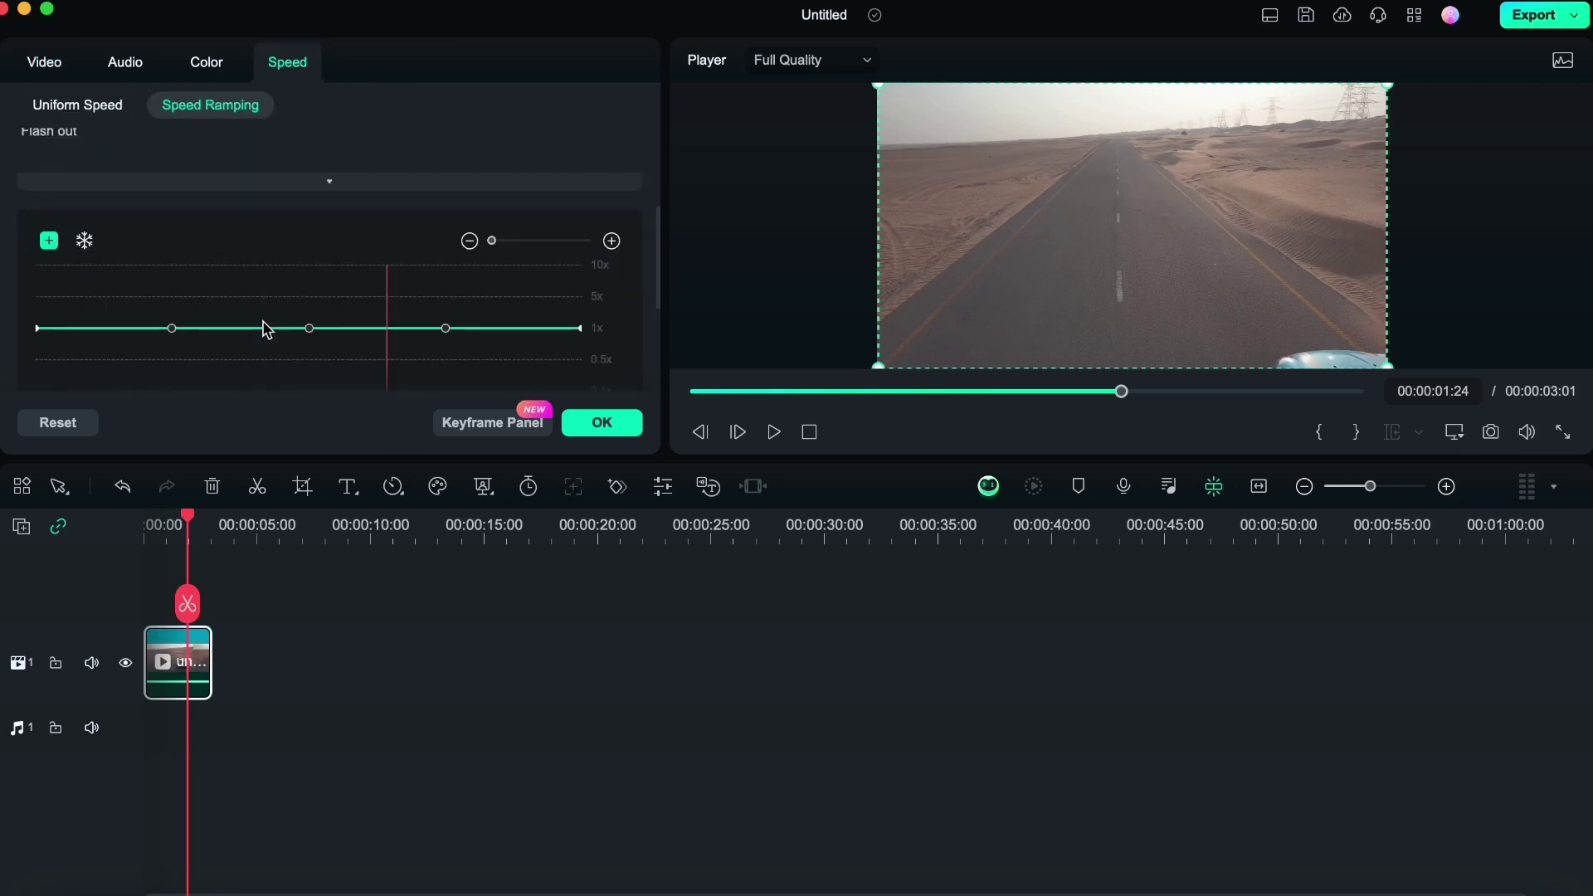
pyautogui.moveTo(310, 194); pyautogui.dragTo(309, 255)
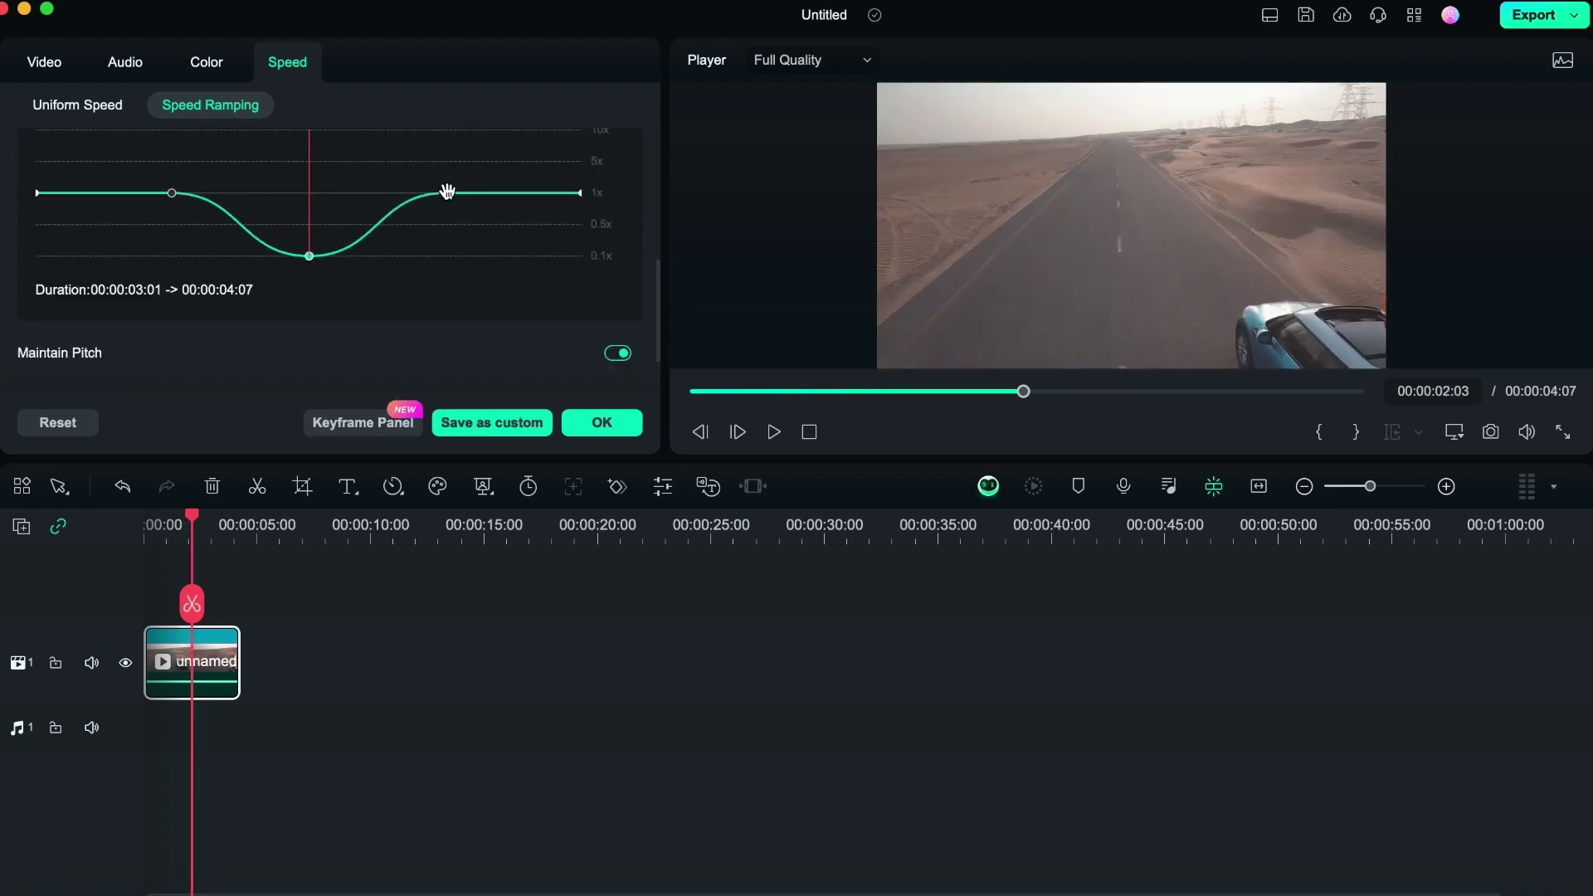
pyautogui.moveTo(167, 193); pyautogui.dragTo(174, 255)
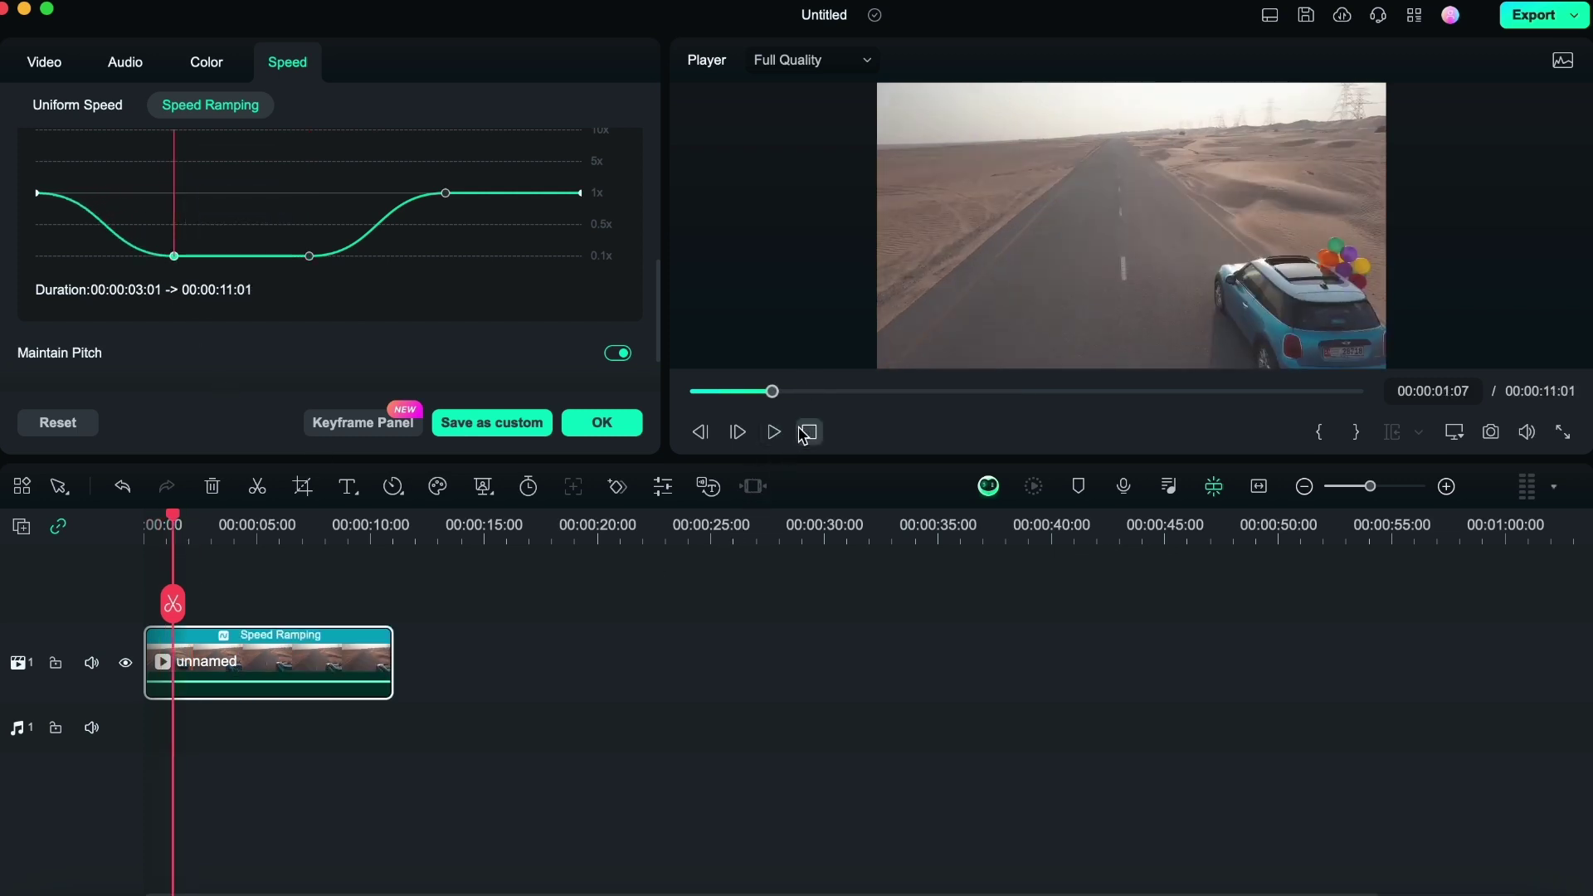
# Step: Play back the speed-ramped car clip from near its start
pyautogui.click(774, 432)
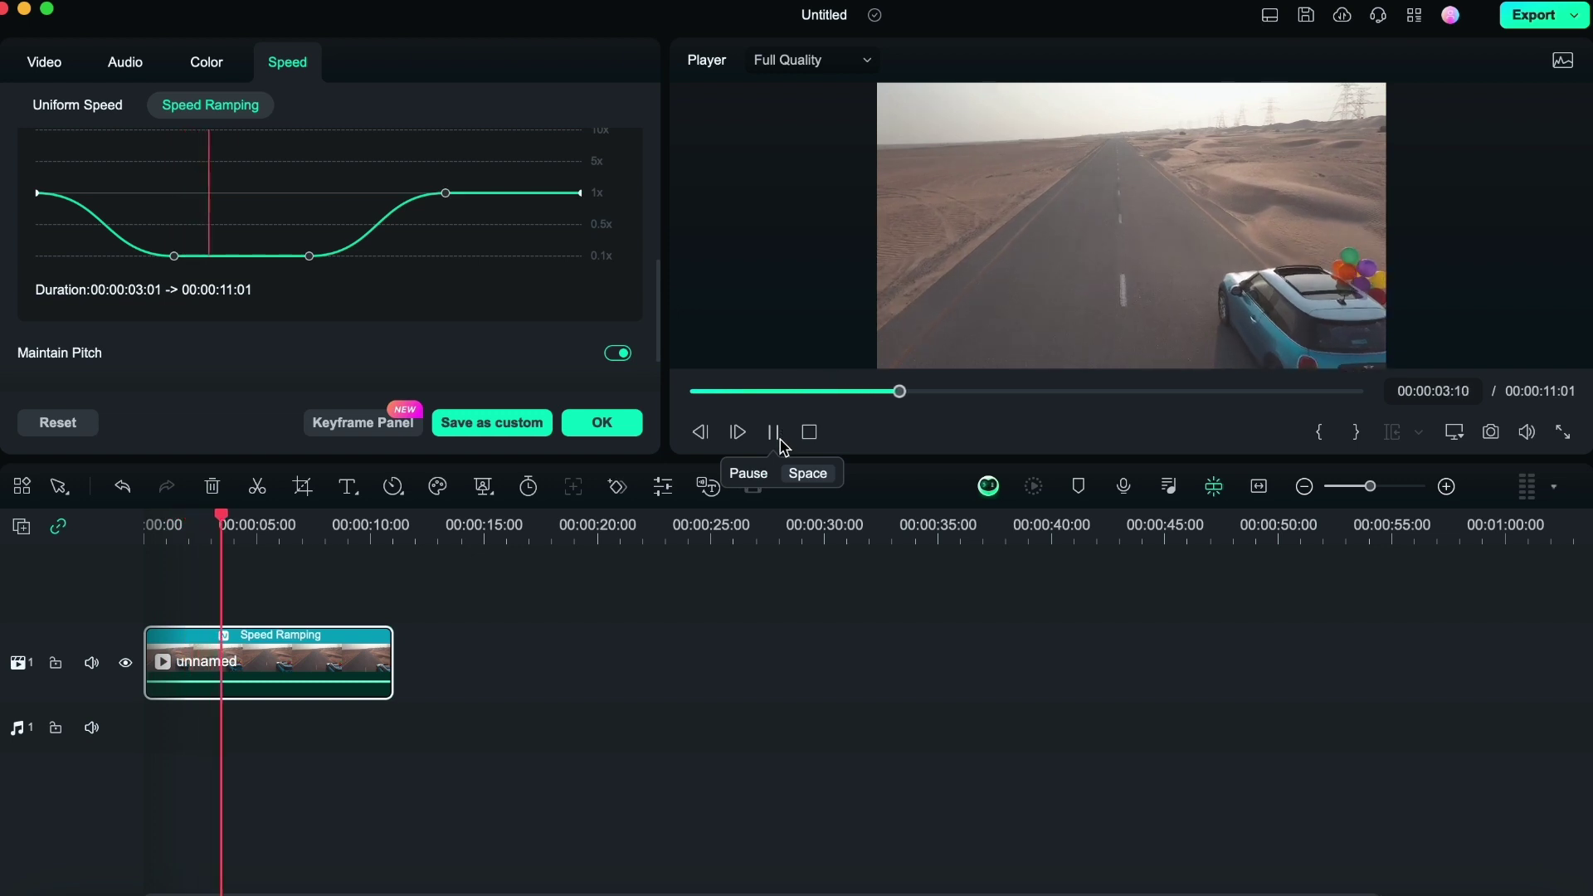
pyautogui.click(774, 433)
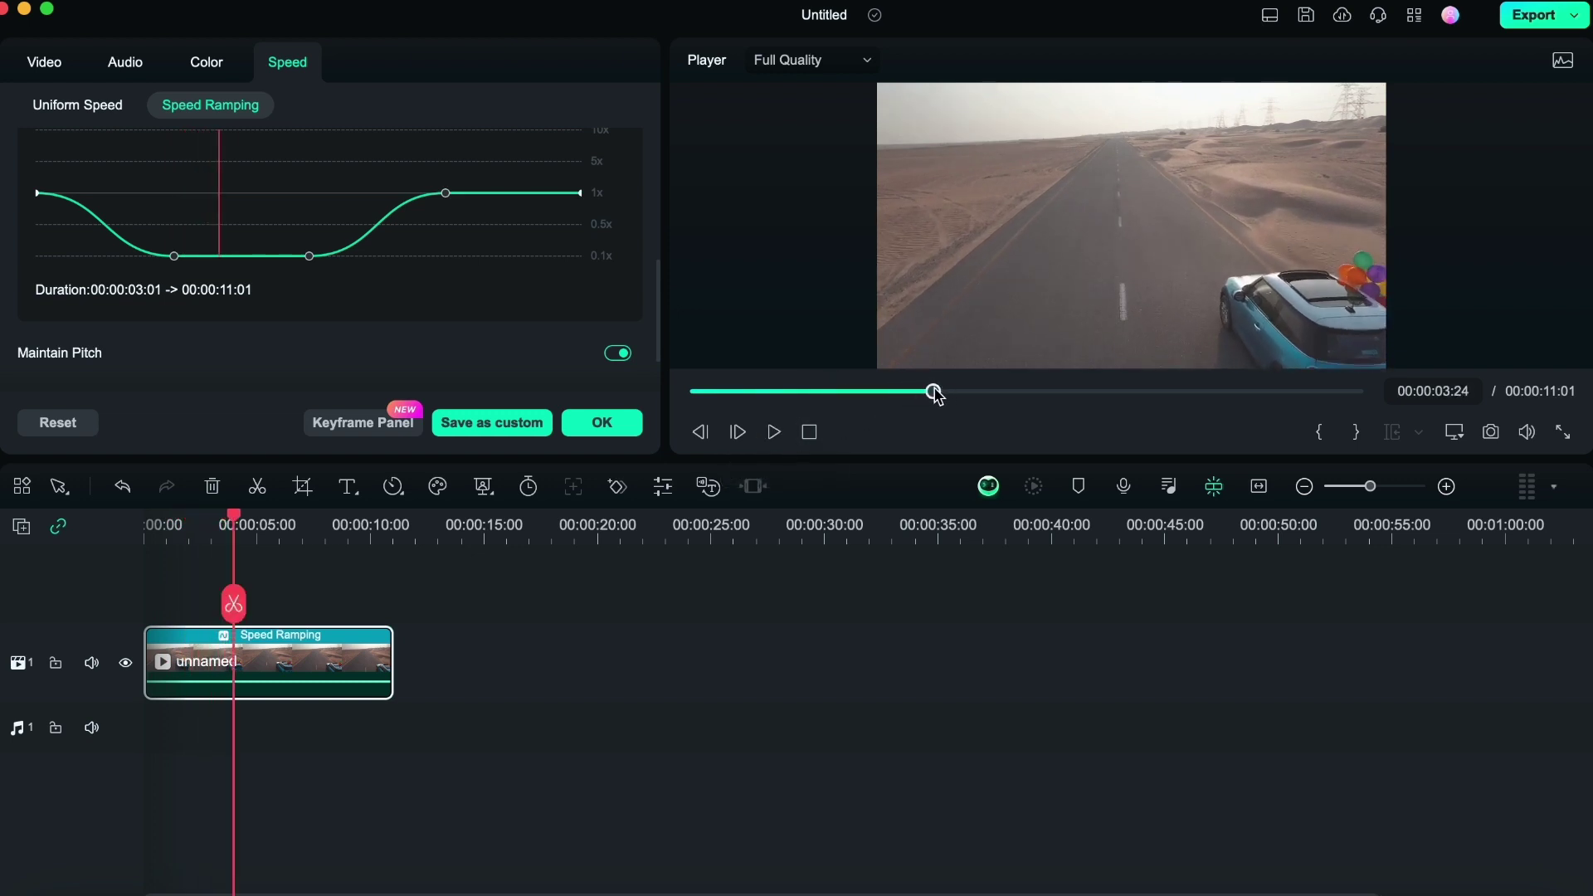
pyautogui.moveTo(933, 393); pyautogui.dragTo(707, 420)
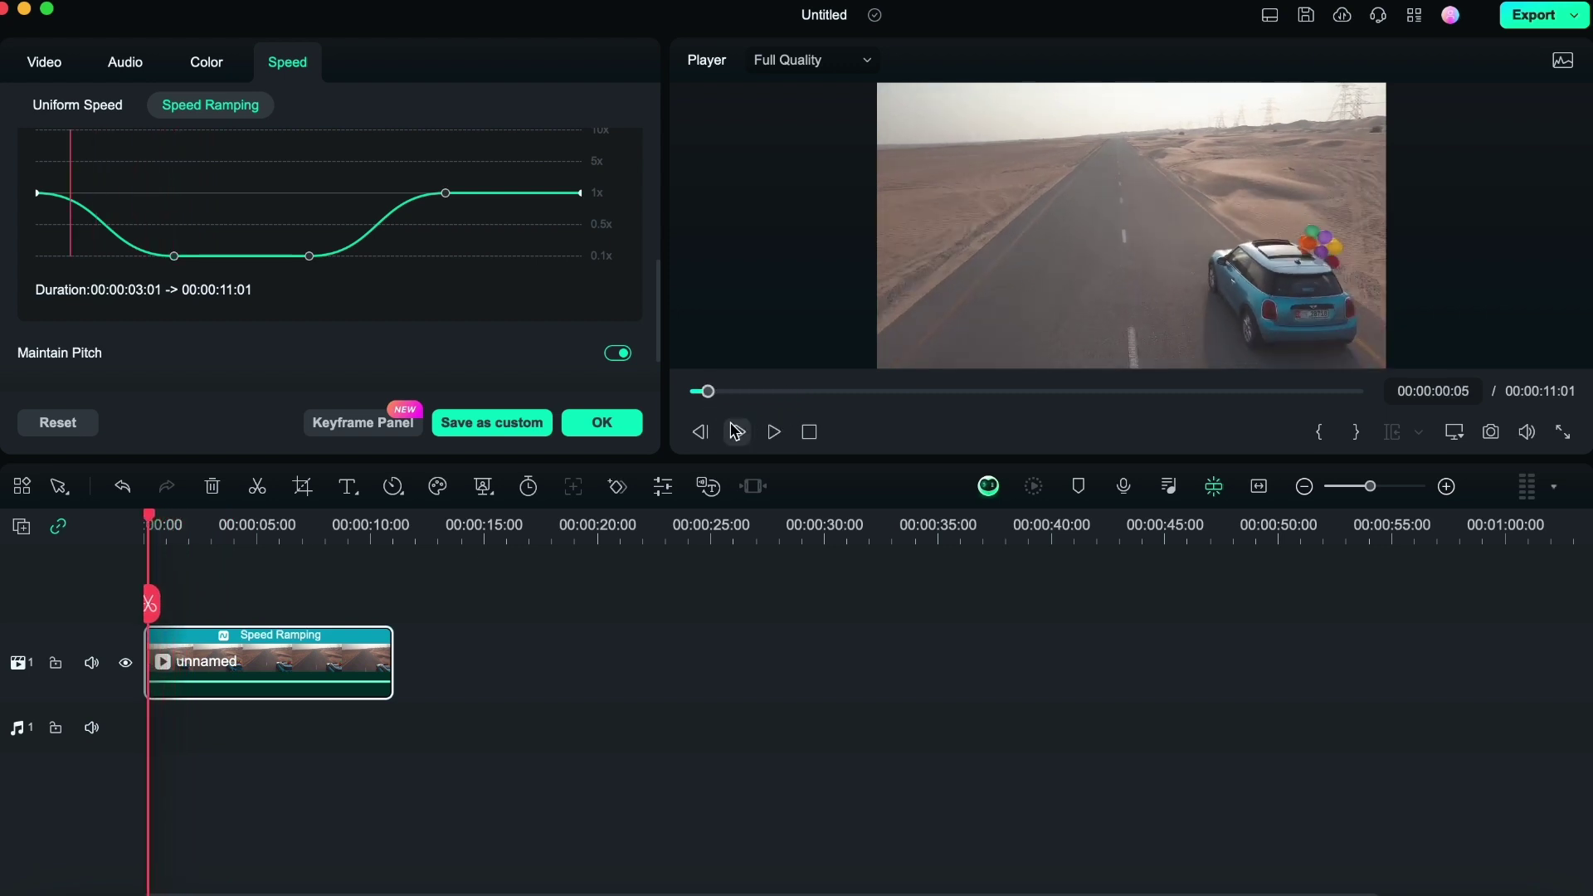
pyautogui.click(776, 433)
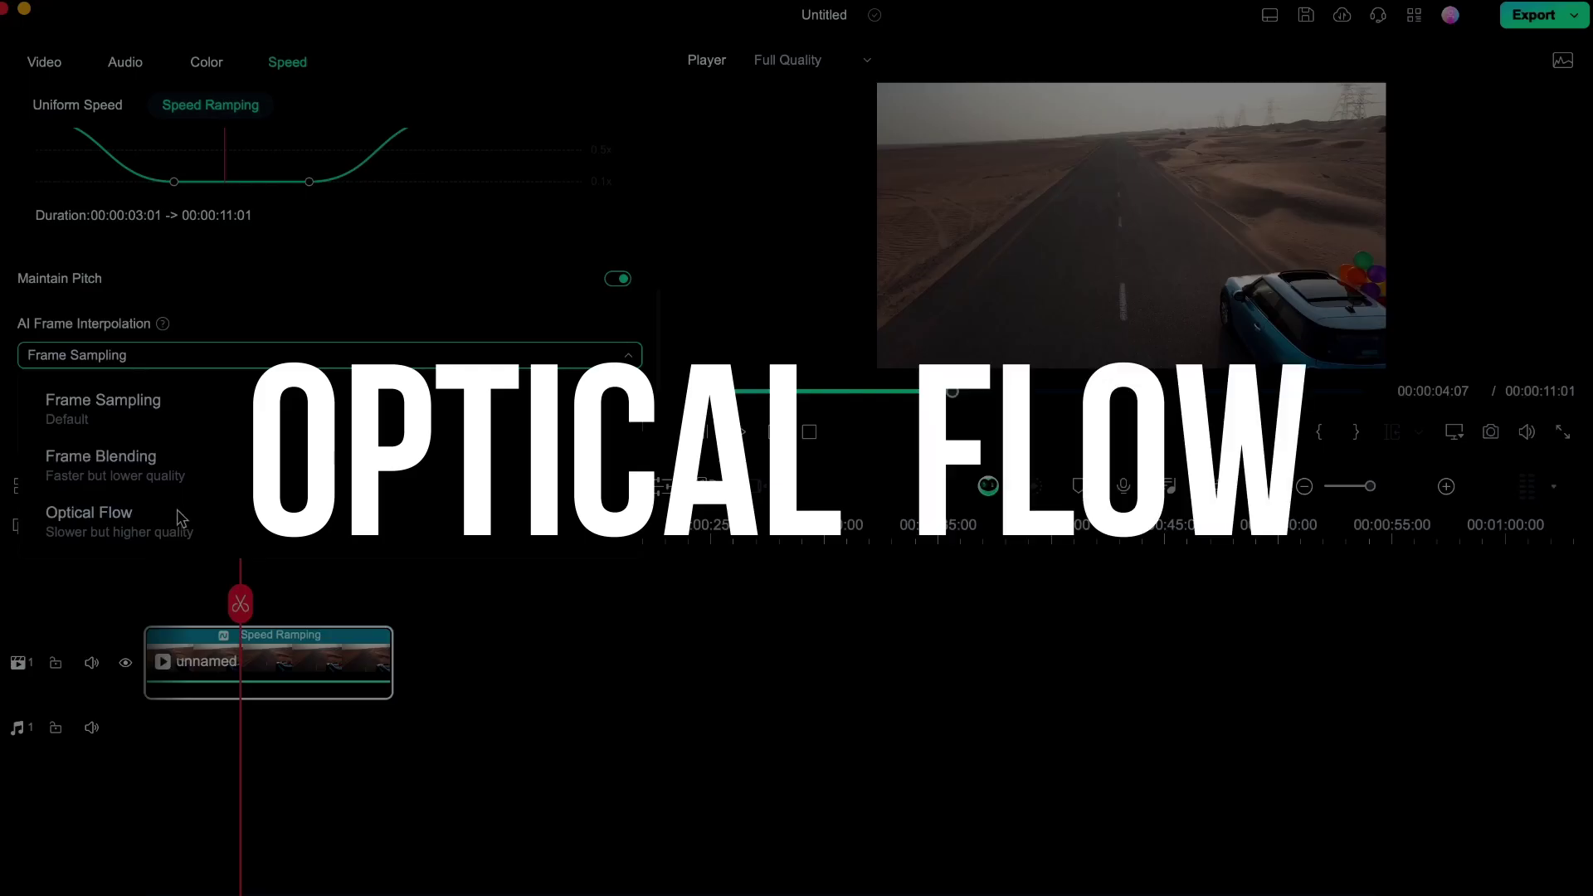
# Step: Set AI Frame Interpolation to Optical Flow, render the preview, and rewind to the first frame
pyautogui.scroll(3, 288, 268)
pyautogui.scroll(-3, 291, 224)
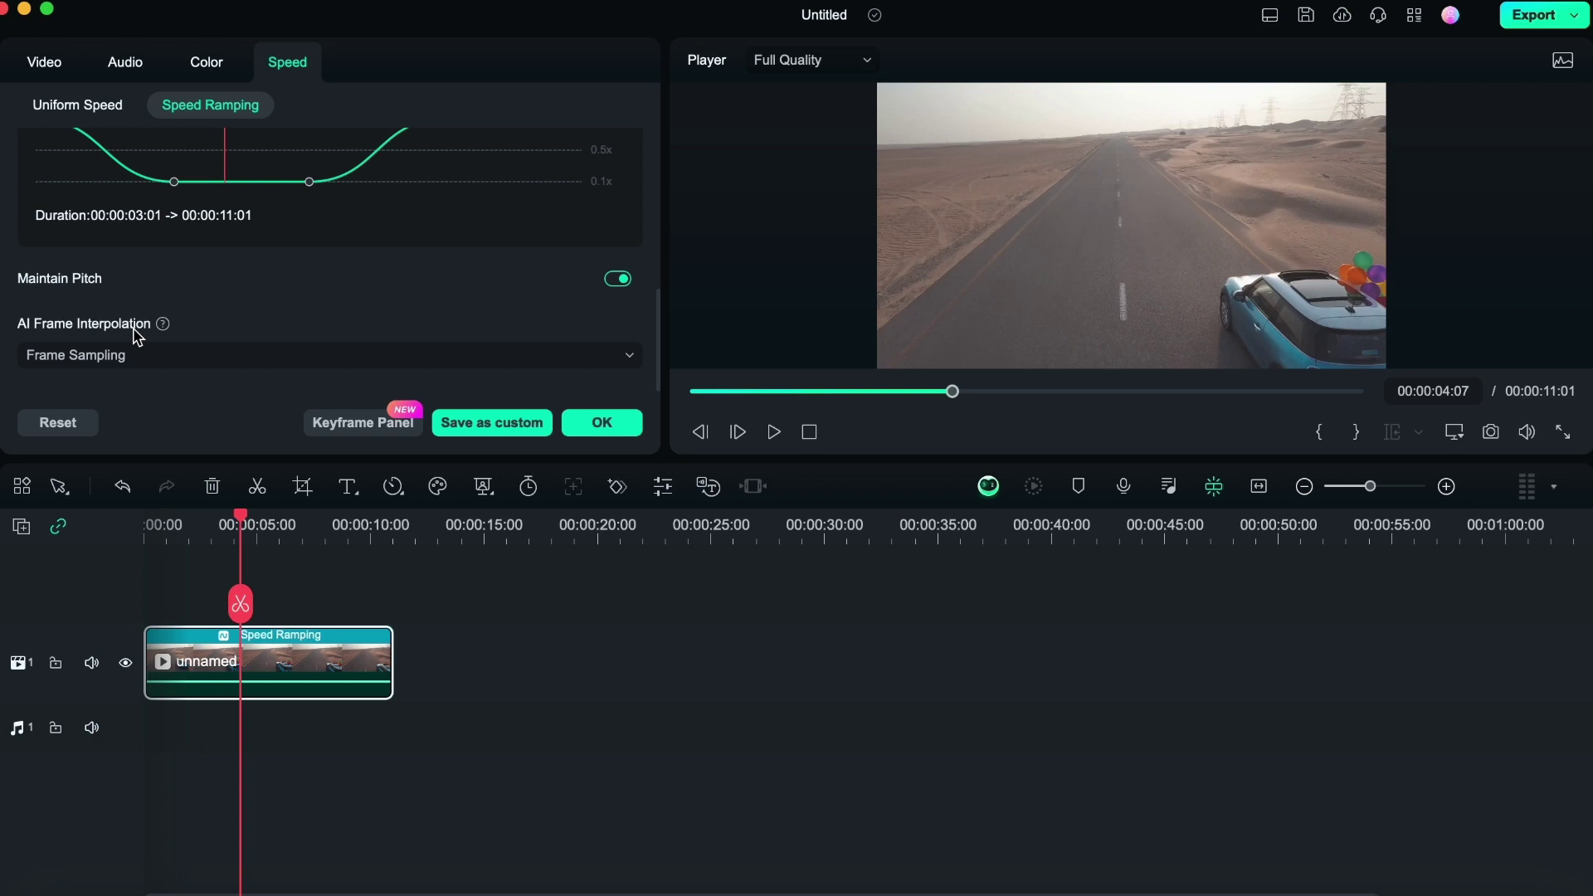
pyautogui.click(160, 355)
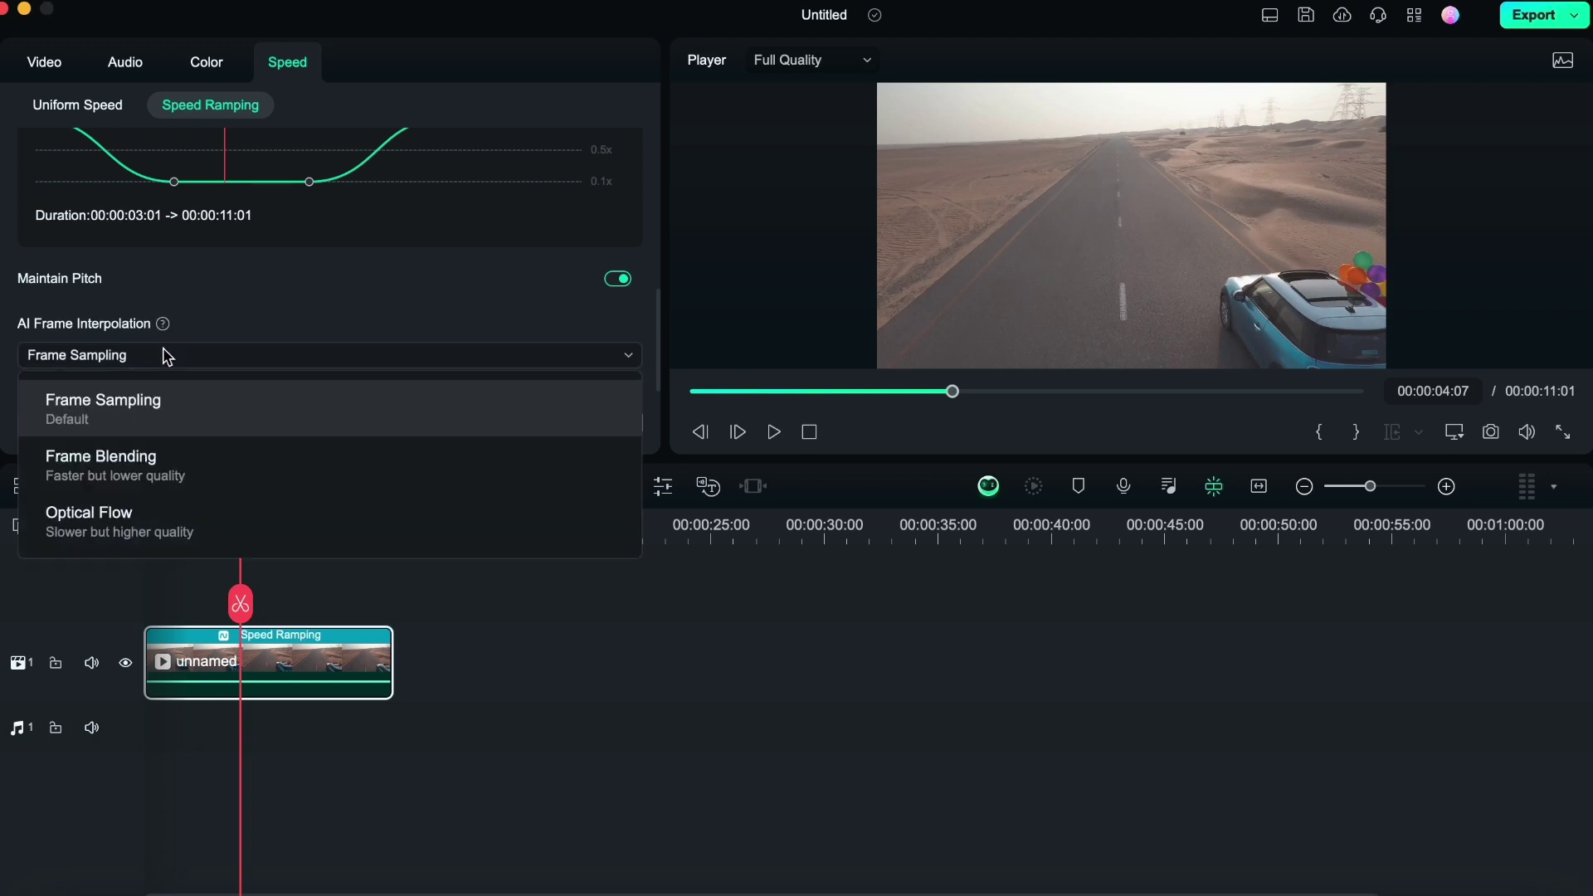
pyautogui.click(149, 526)
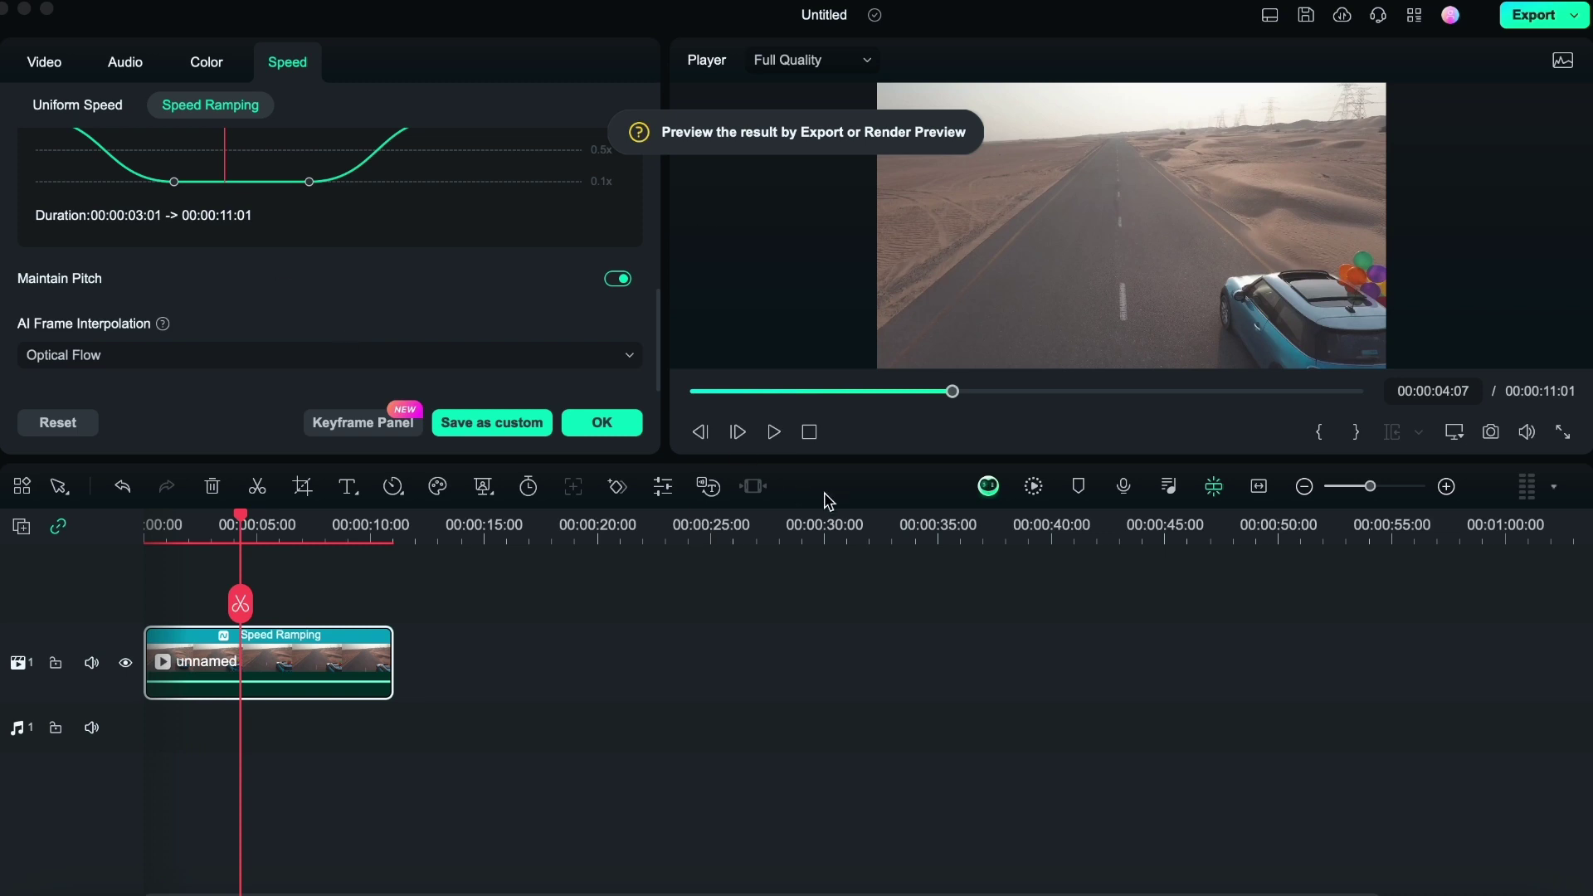
pyautogui.click(1033, 488)
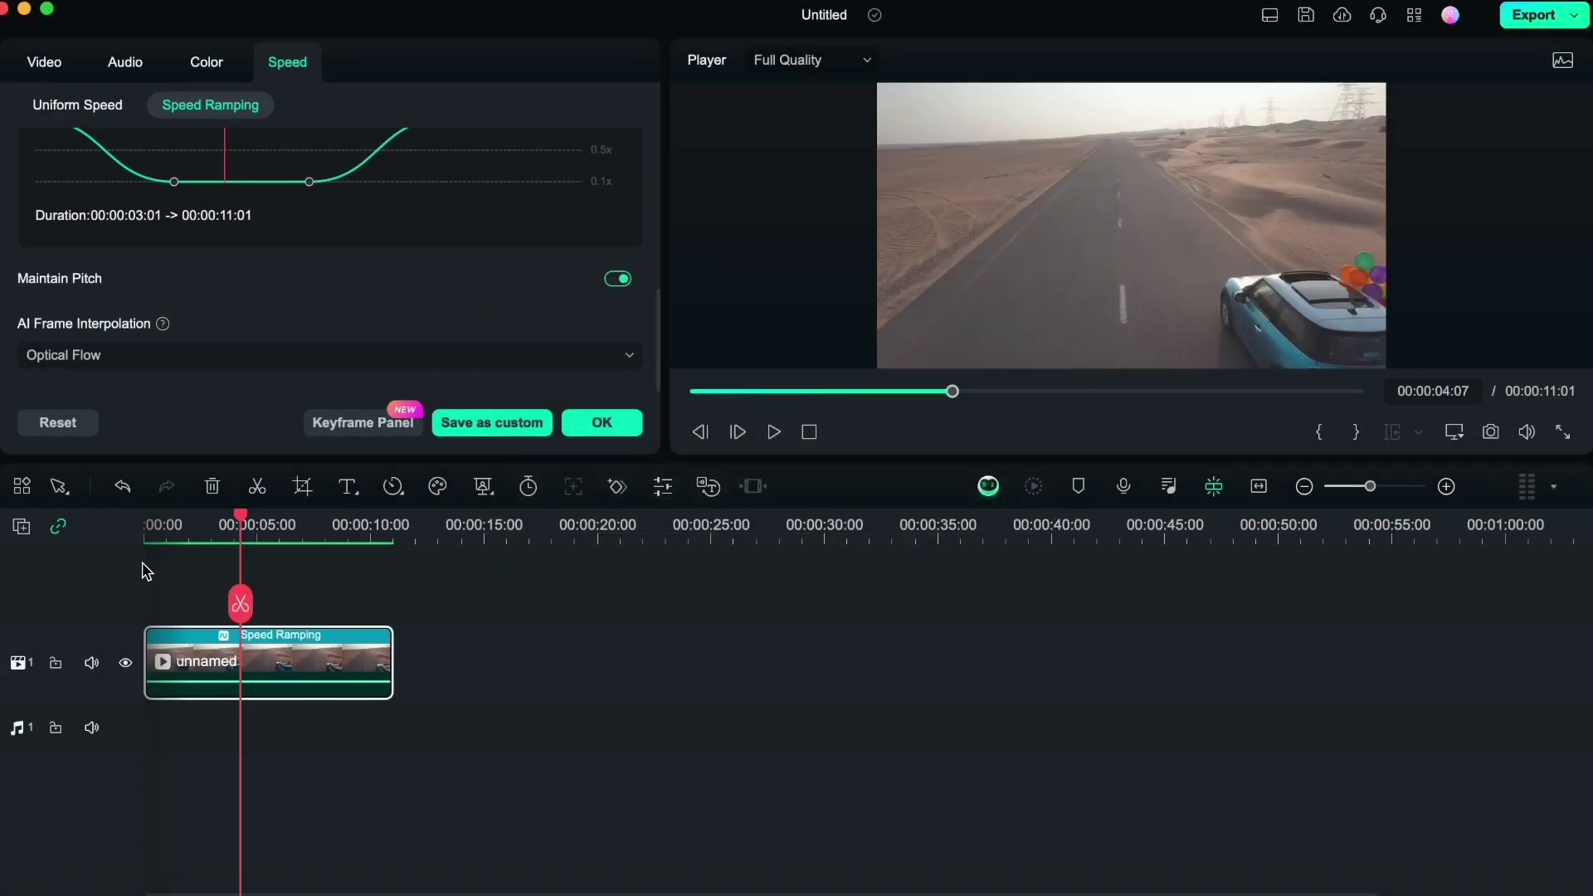
pyautogui.moveTo(243, 531); pyautogui.dragTo(126, 537)
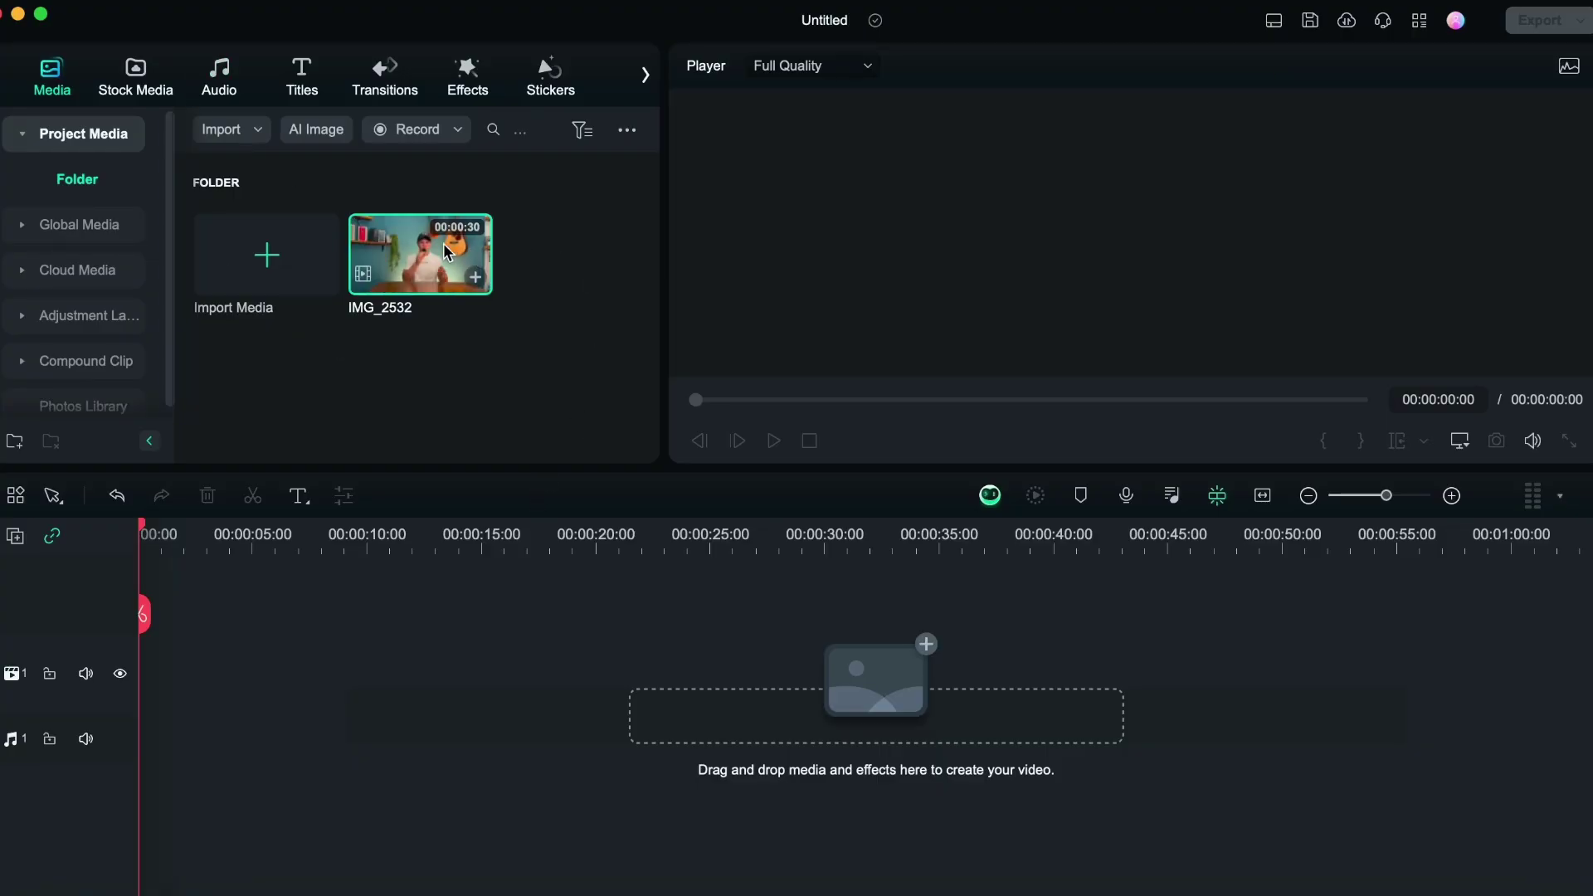
# Step: Place IMG_2532 on video track 1 and open its properties panel
pyautogui.moveTo(437, 247); pyautogui.dragTo(156, 686)
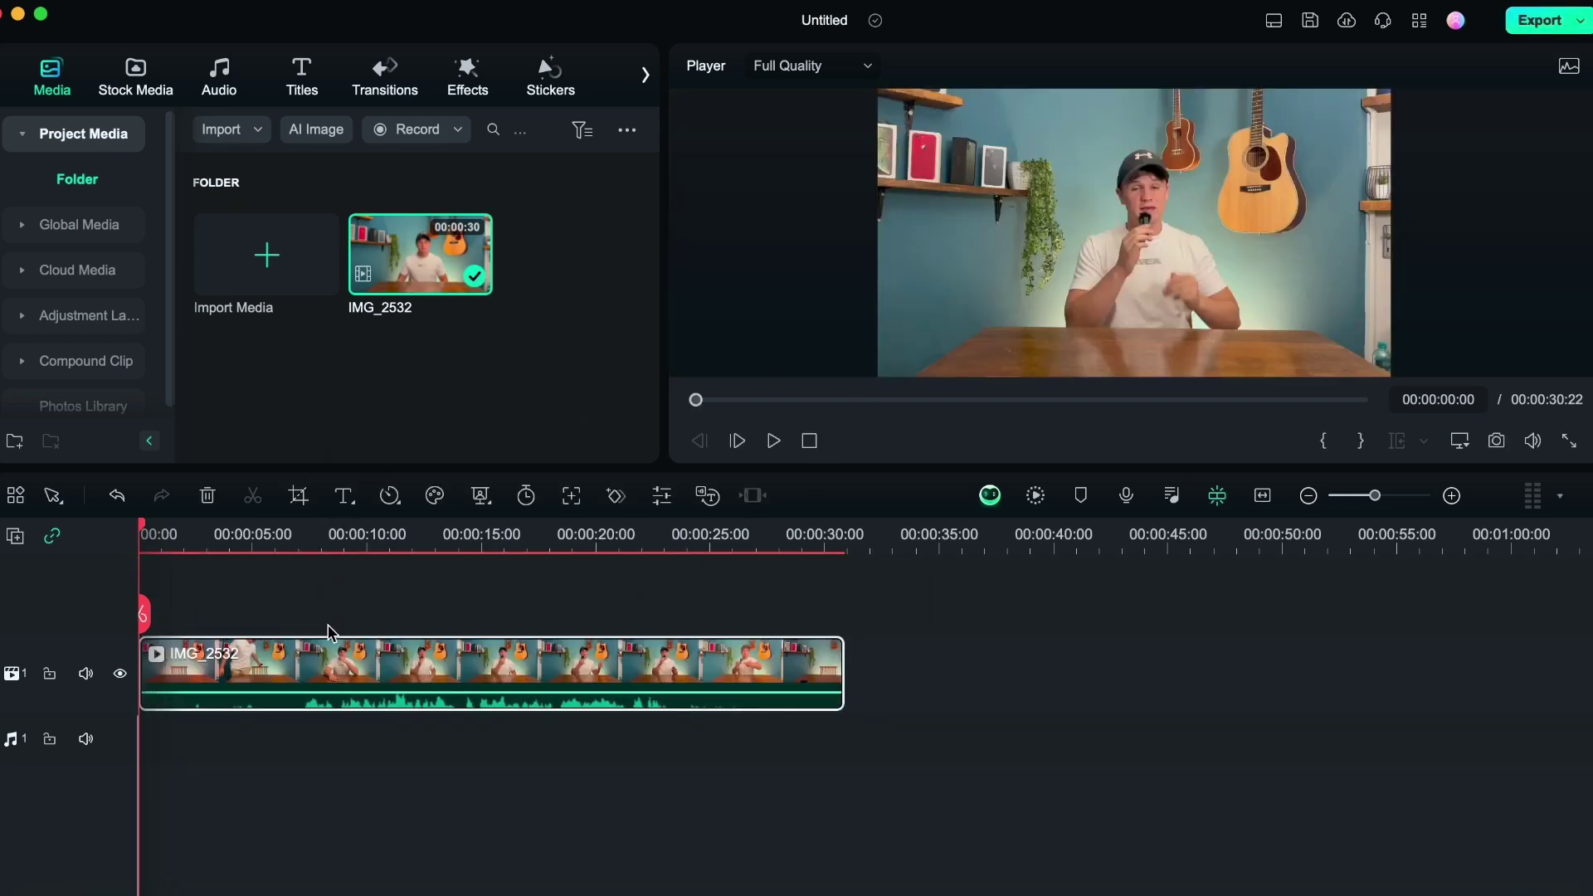
pyautogui.doubleClick(332, 655)
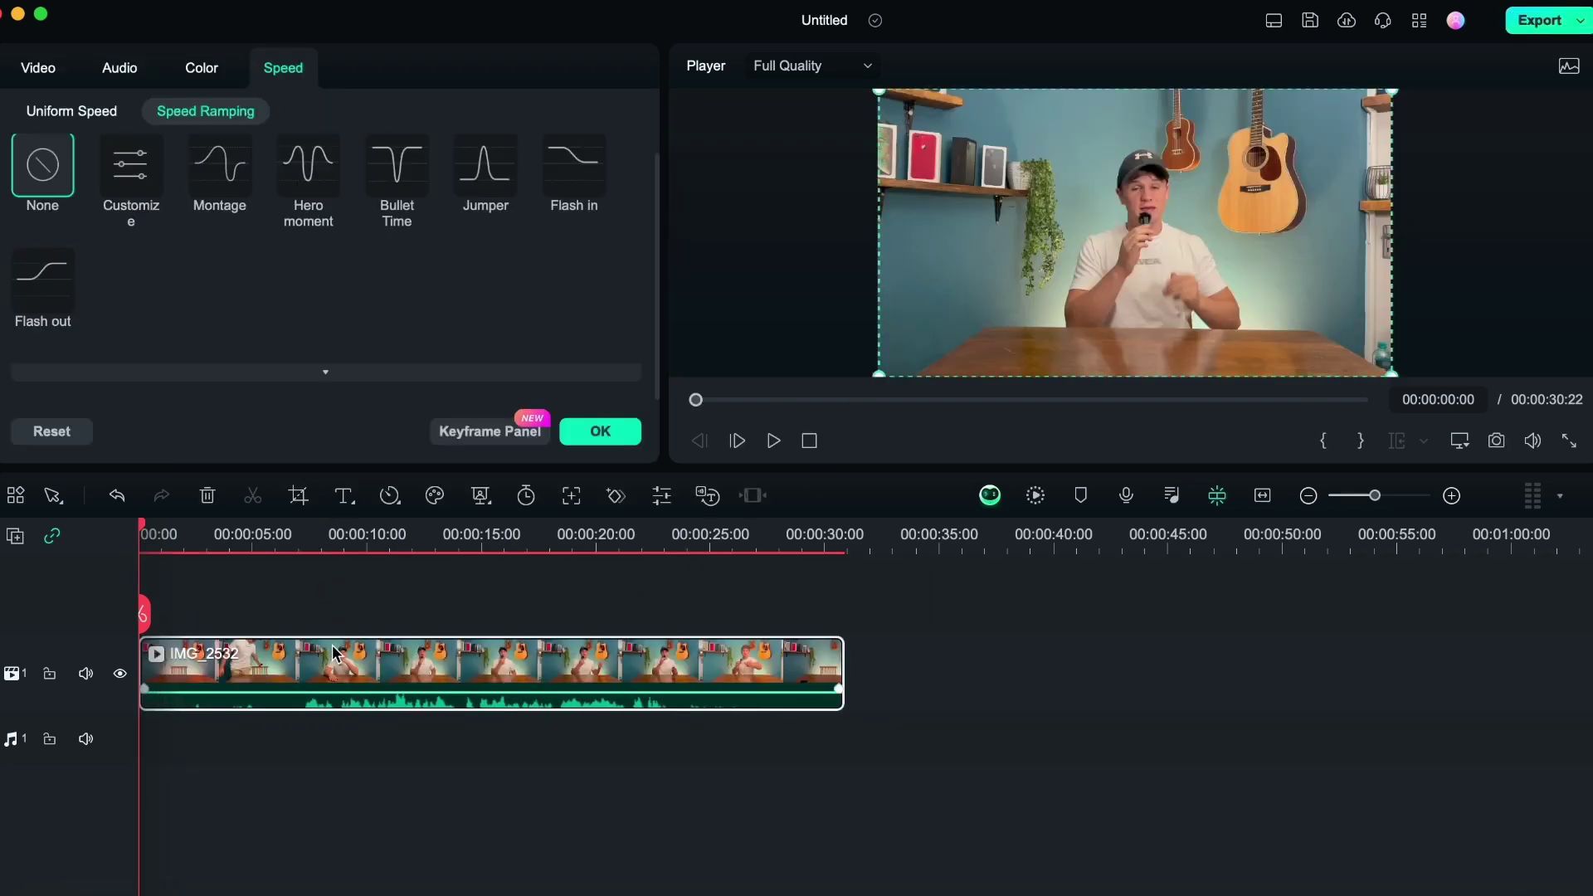
# Step: Scale IMG_2532 down to 66.08% with the Video > Basic Transform slider
pyautogui.click(39, 66)
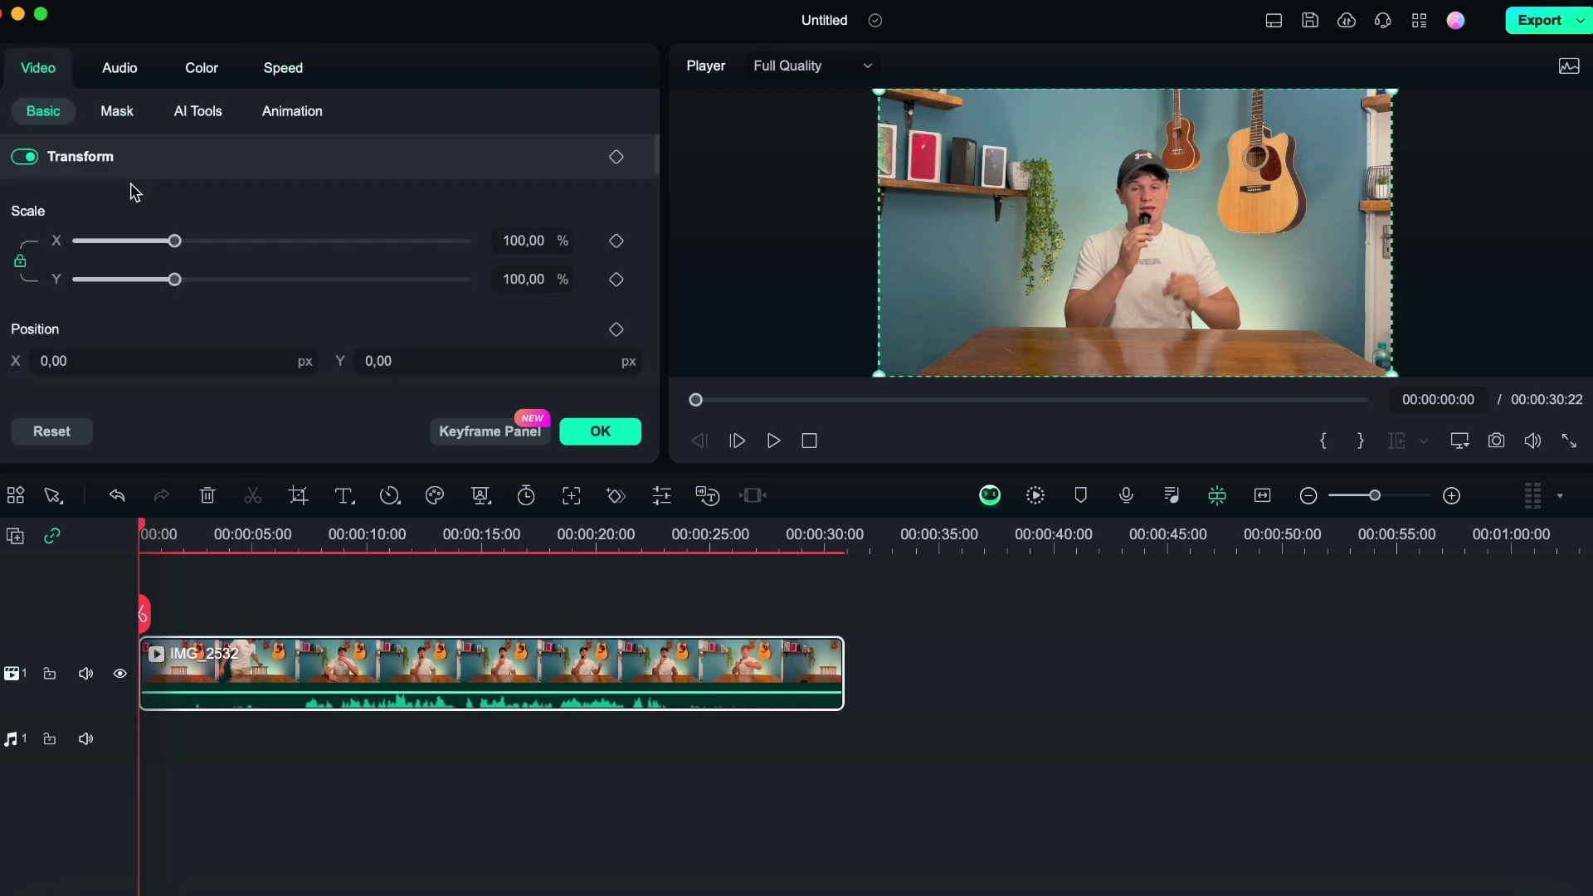
pyautogui.moveTo(175, 245)
pyautogui.mouseDown()
pyautogui.moveTo(213, 249)
pyautogui.moveTo(121, 253)
pyautogui.moveTo(274, 245)
pyautogui.moveTo(145, 251)
pyautogui.mouseUp()
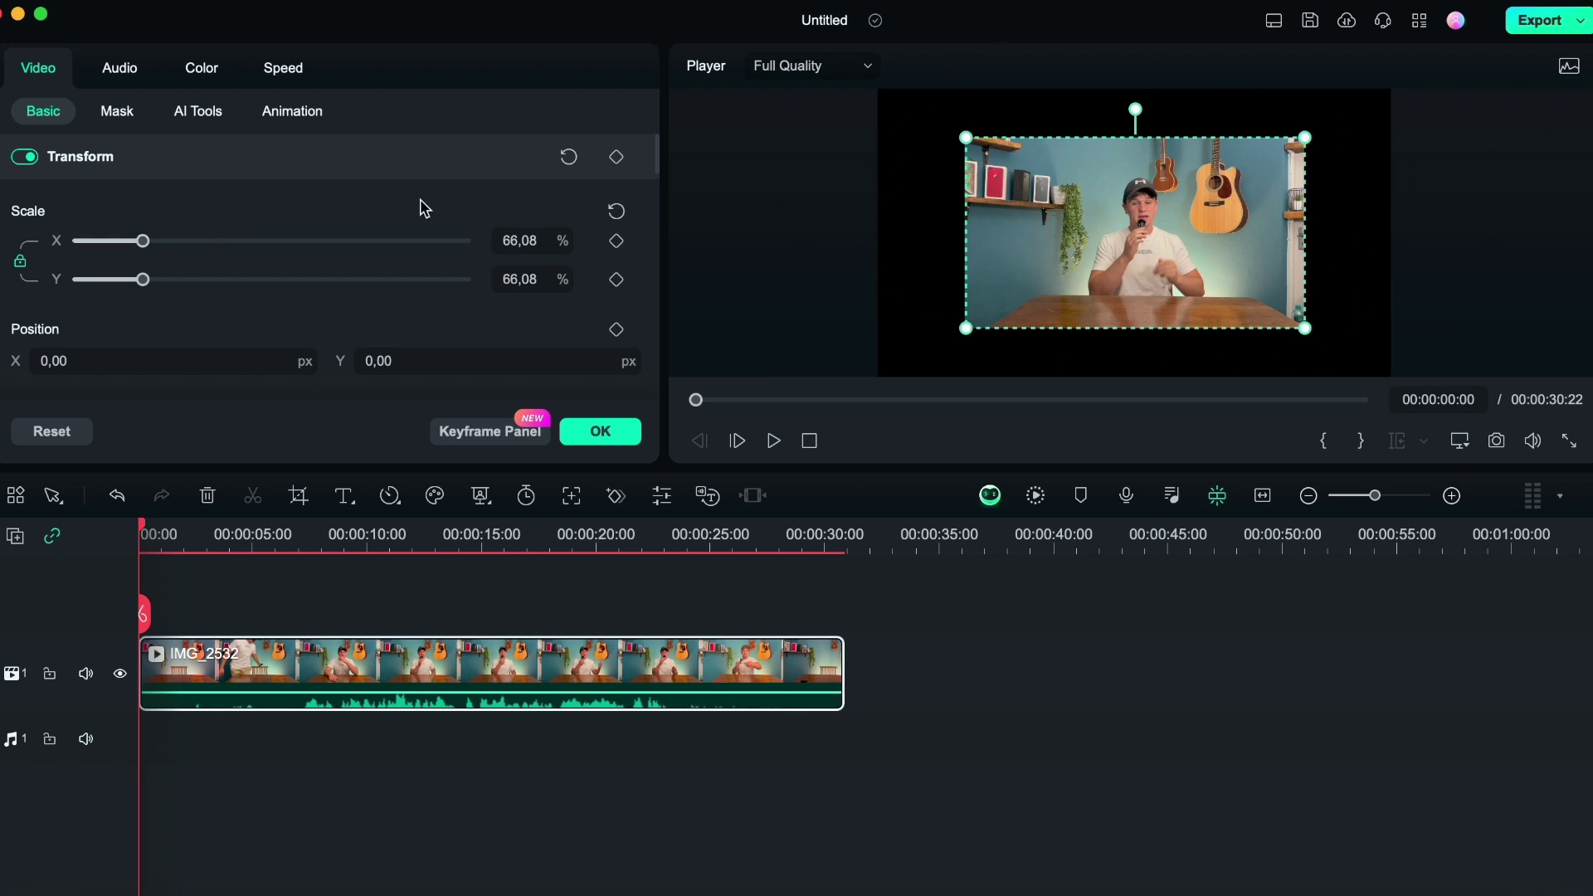
pyautogui.scroll(-10, 324, 224)
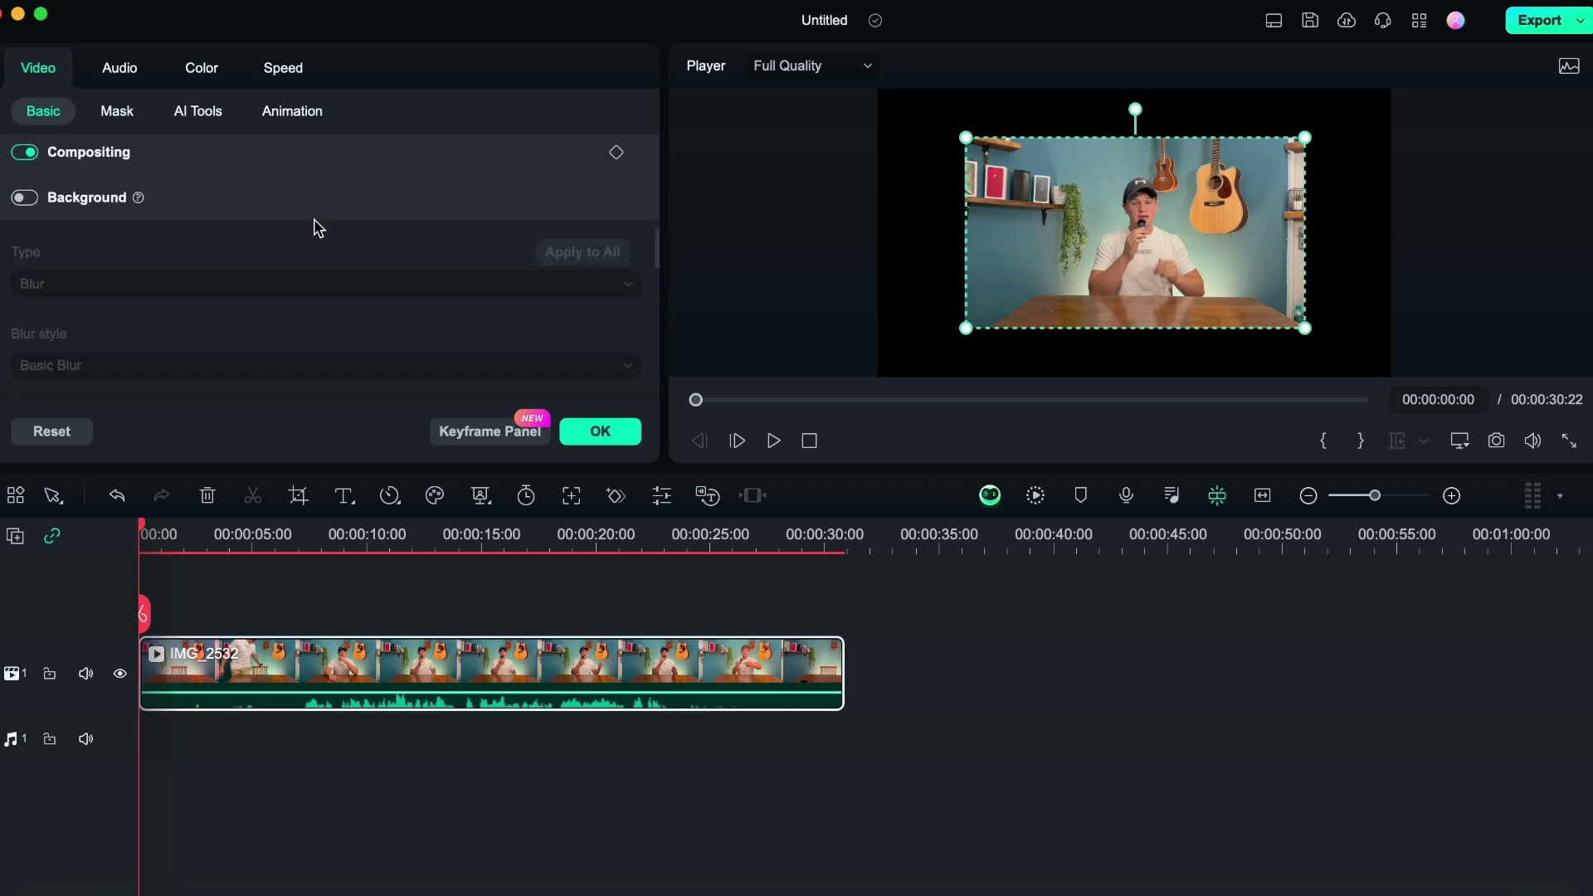
pyautogui.scroll(2, 313, 229)
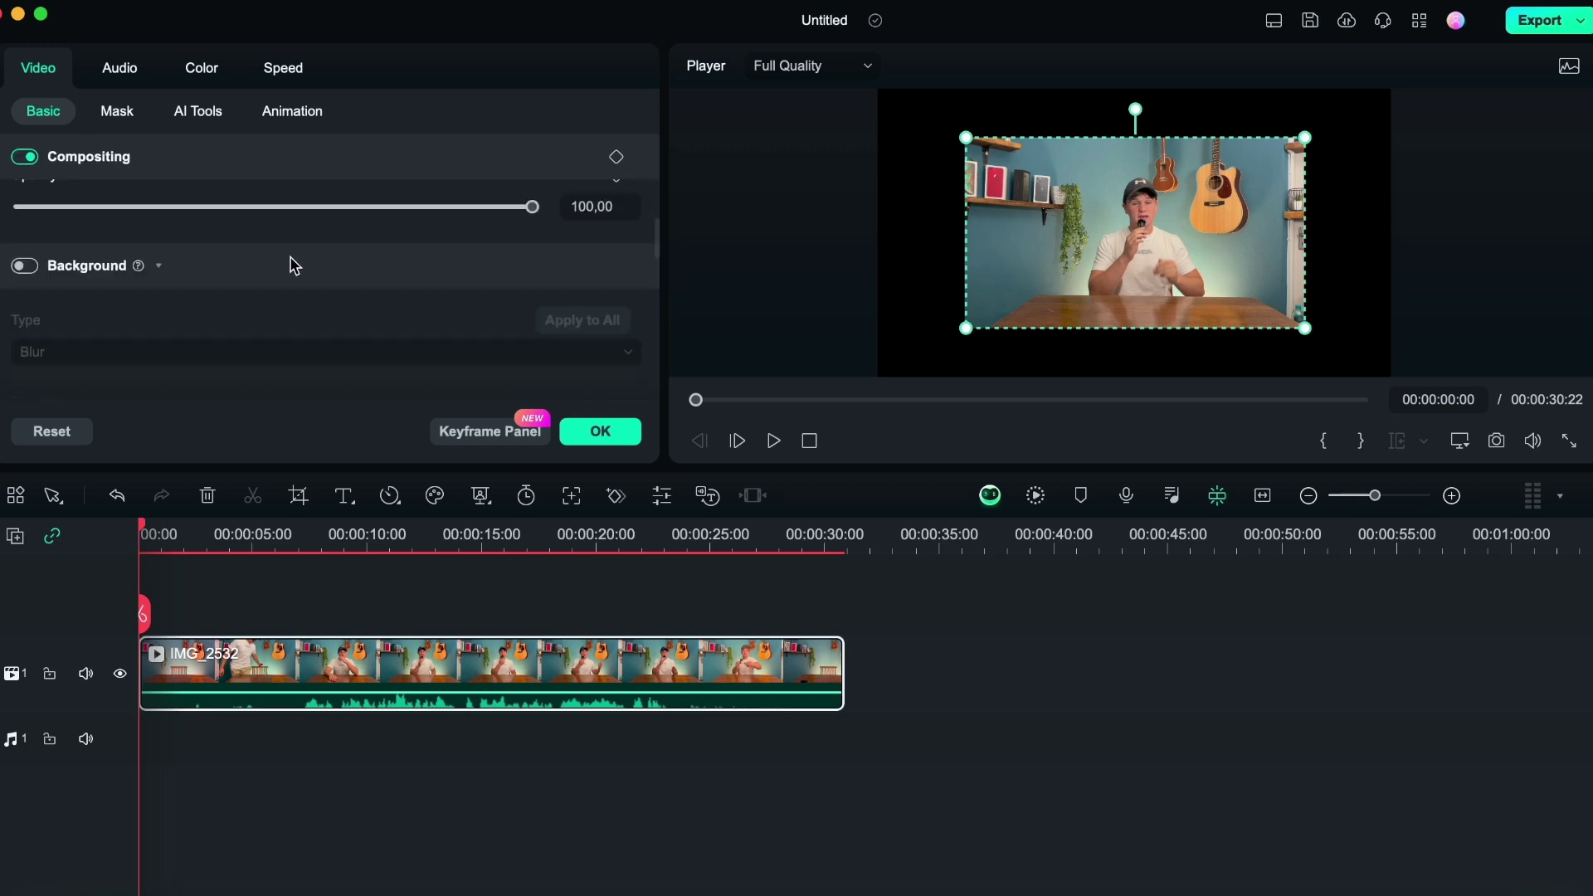
pyautogui.scroll(2, 291, 265)
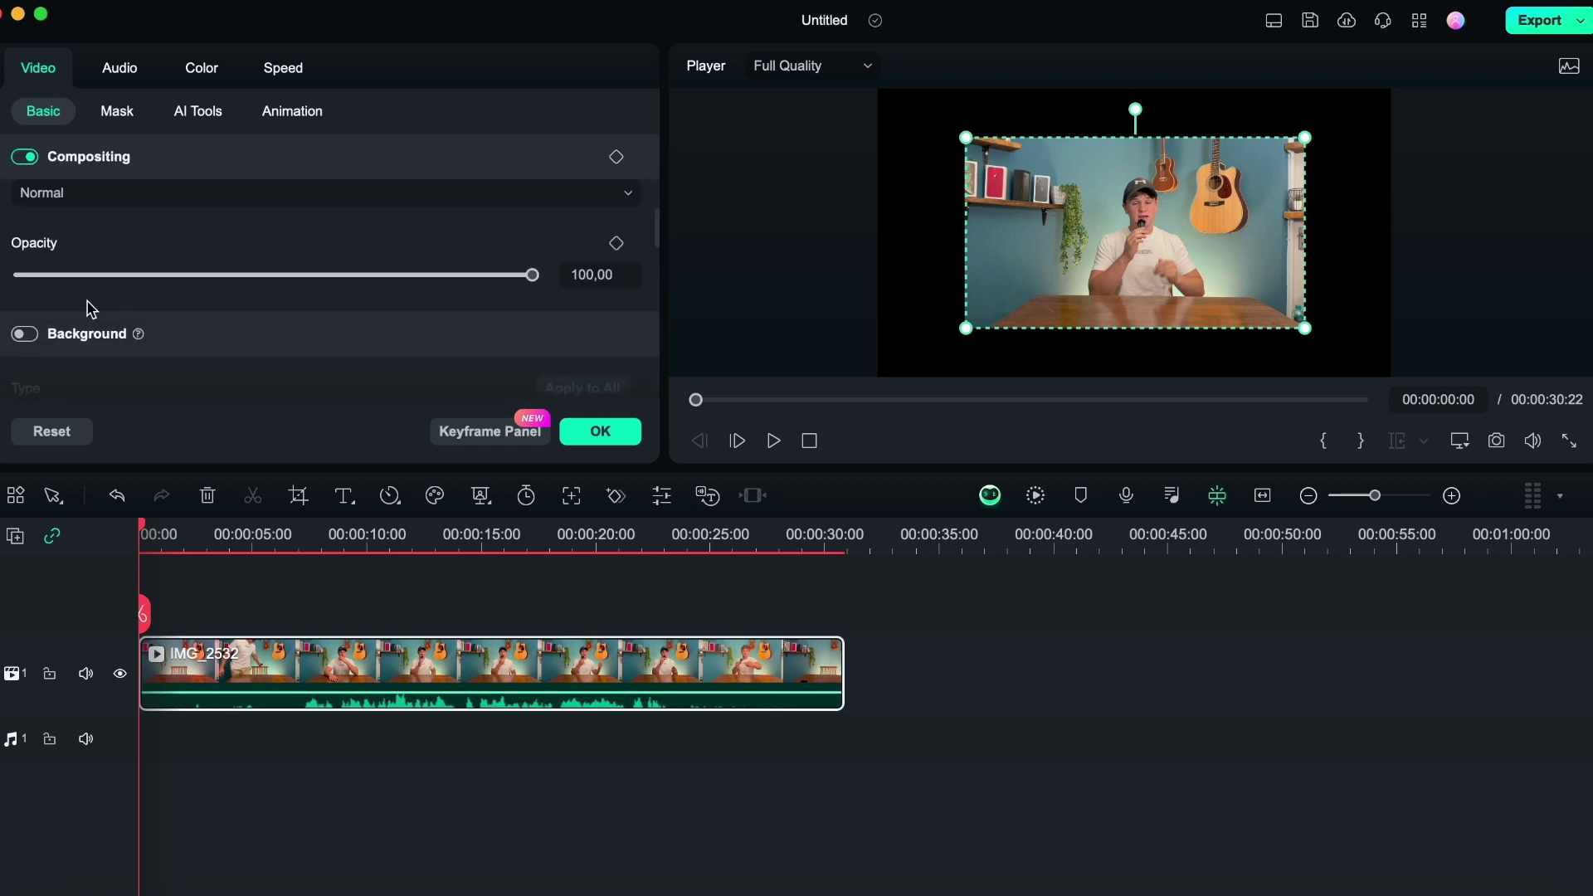
# Step: Enable the clip's Background and fill it with a pink solid colour
pyautogui.click(25, 334)
pyautogui.scroll(-3, 149, 296)
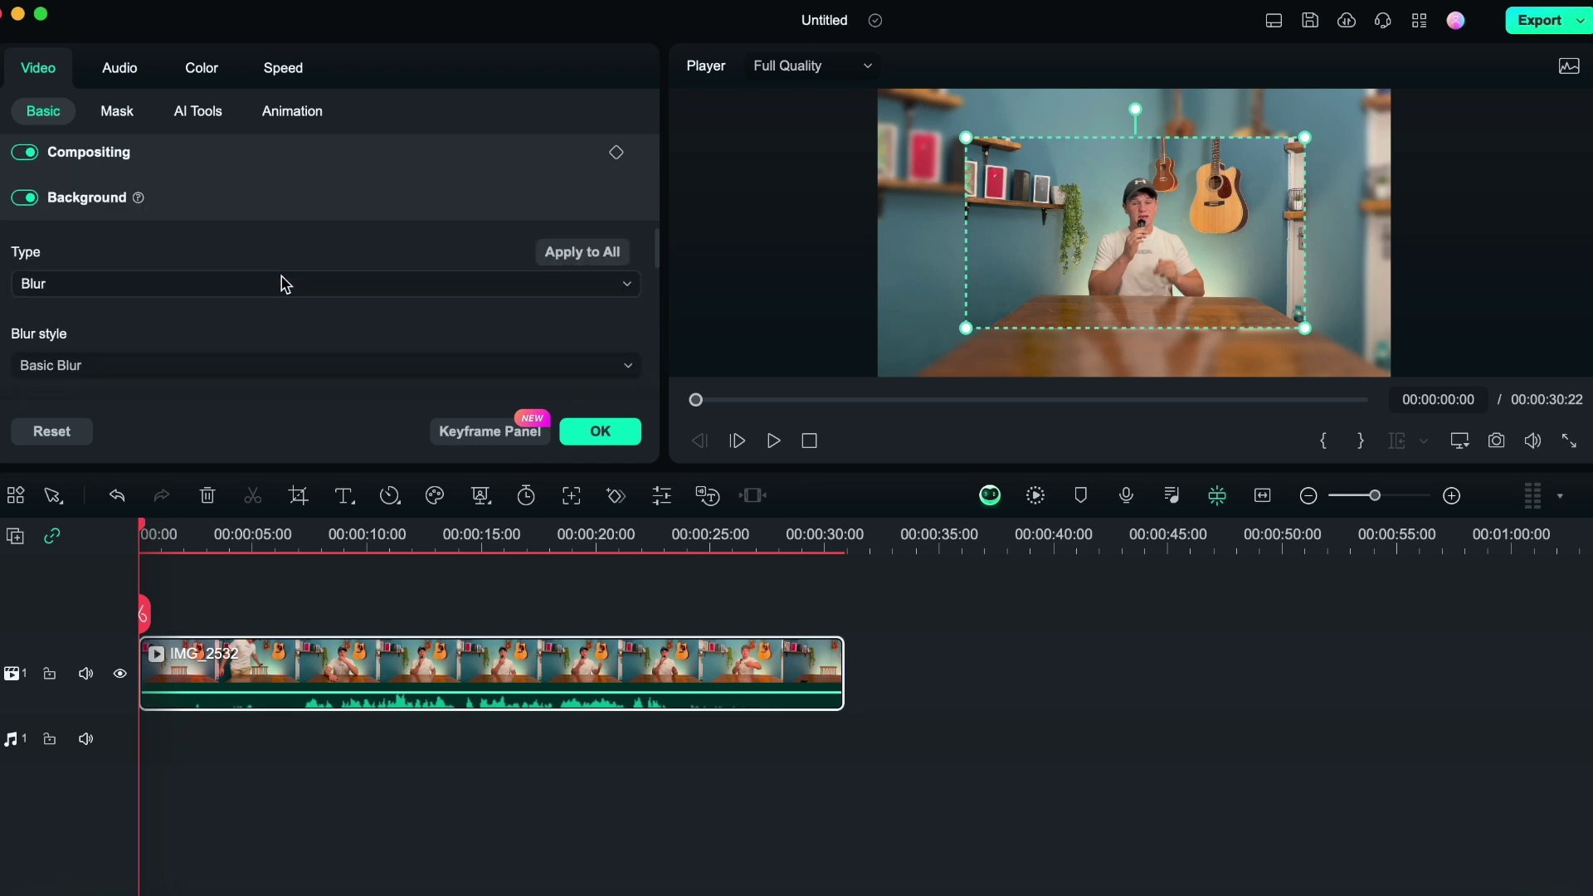
pyautogui.click(586, 290)
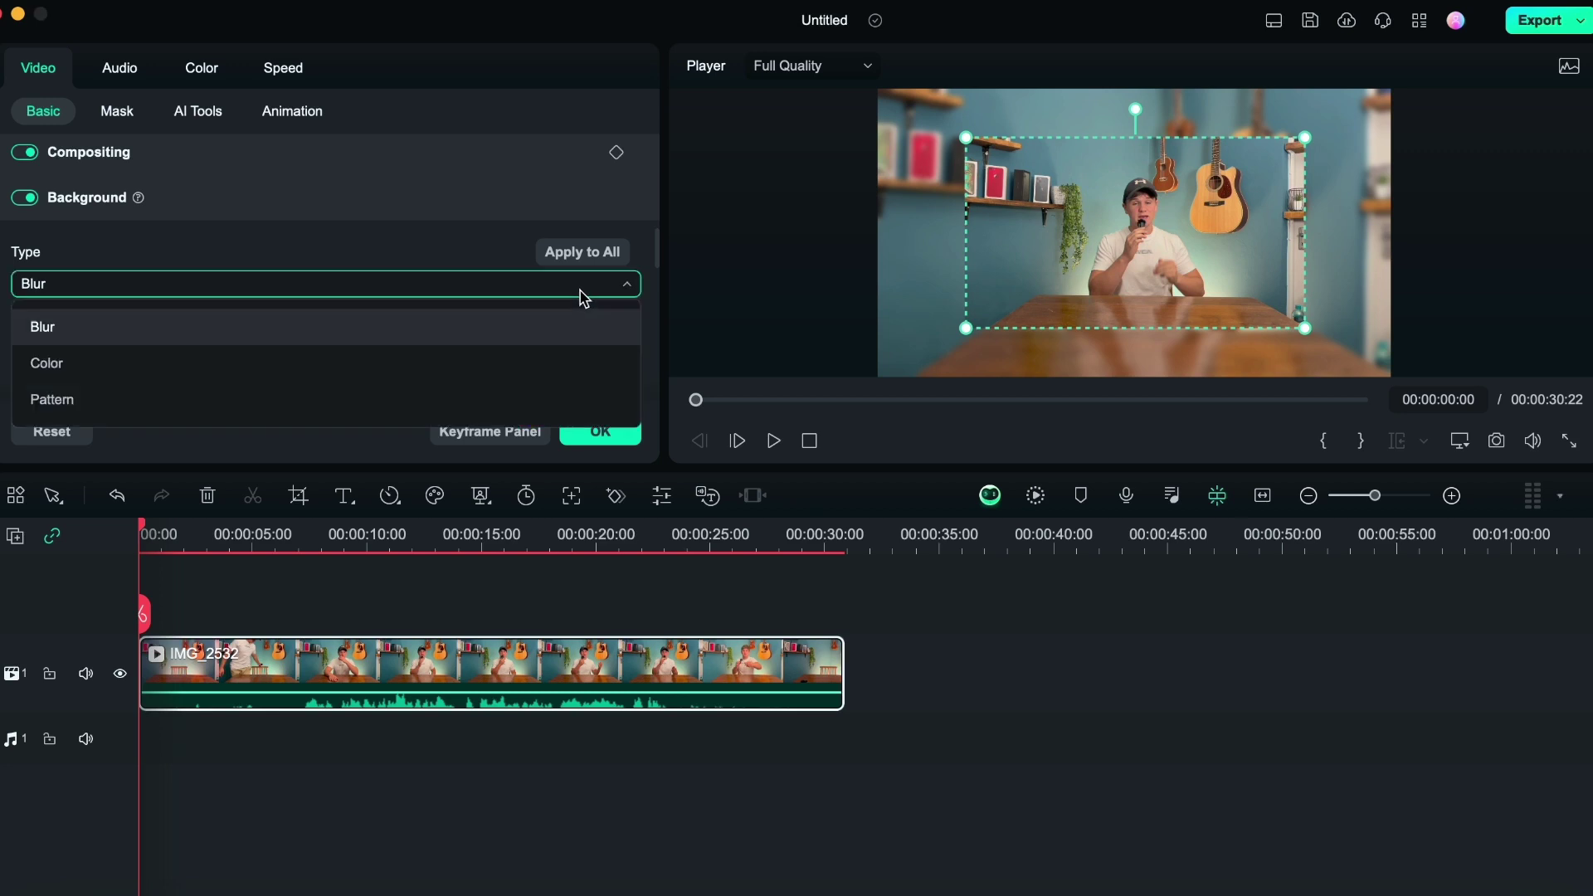
pyautogui.click(331, 372)
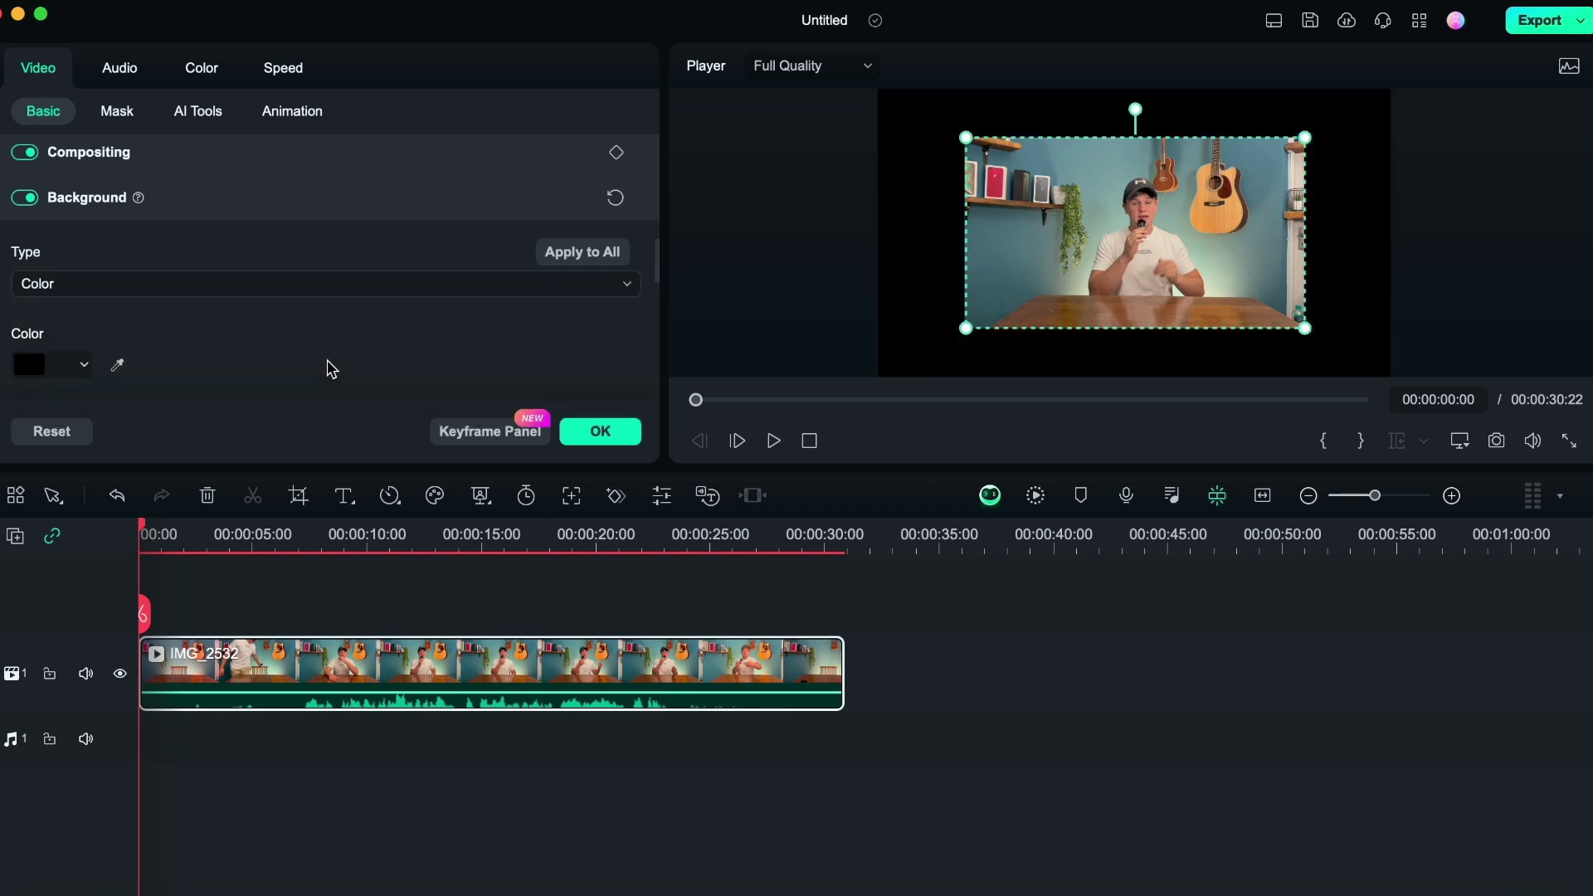
pyautogui.click(87, 365)
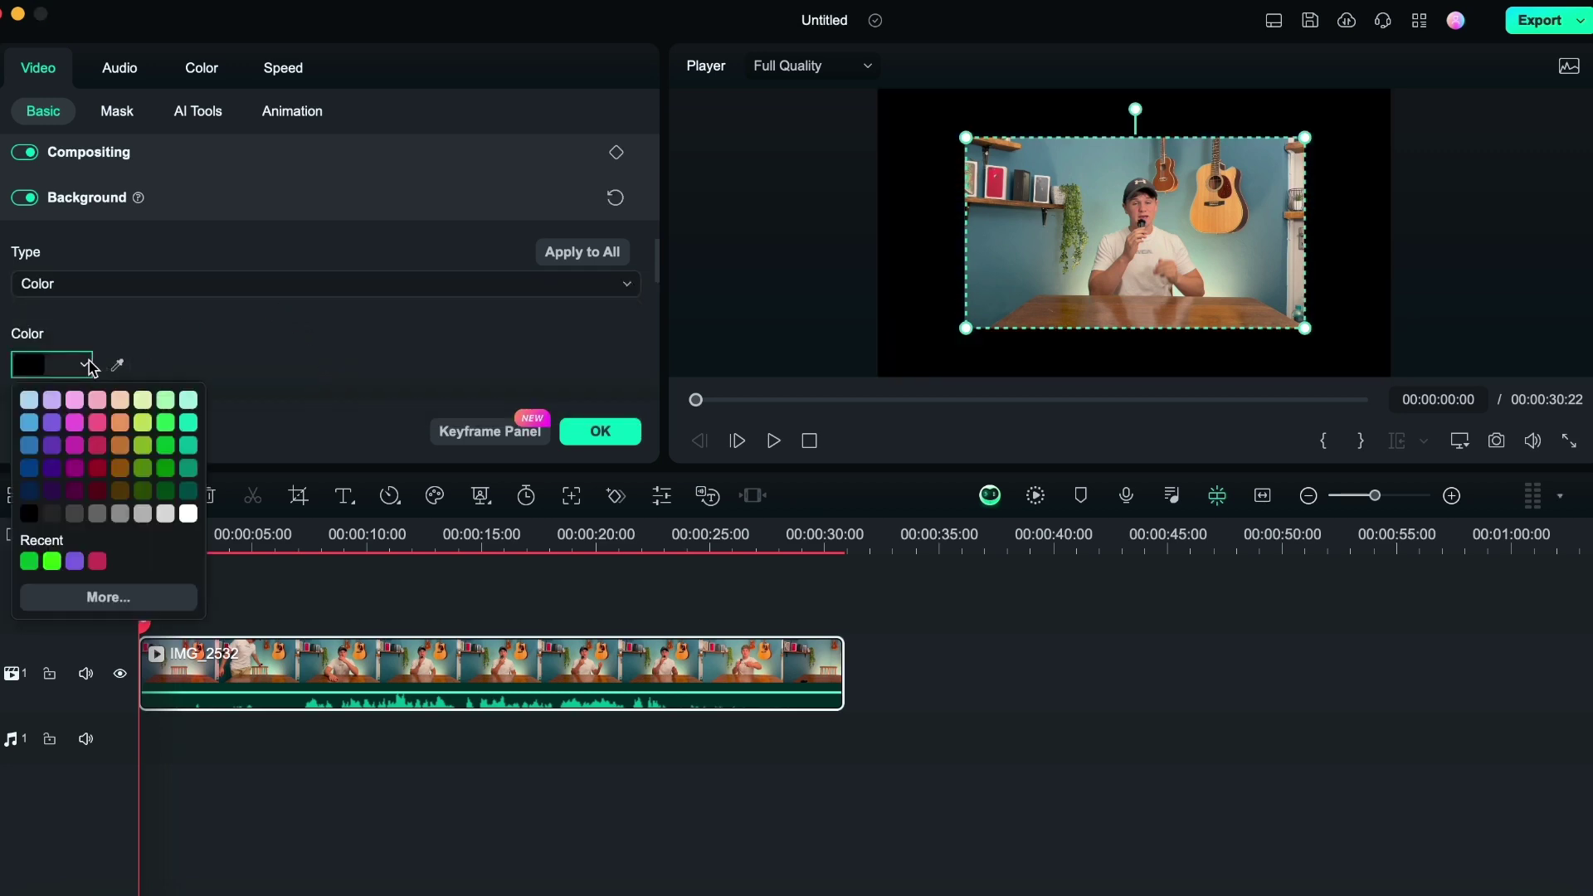
pyautogui.click(98, 422)
pyautogui.scroll(-2, 143, 322)
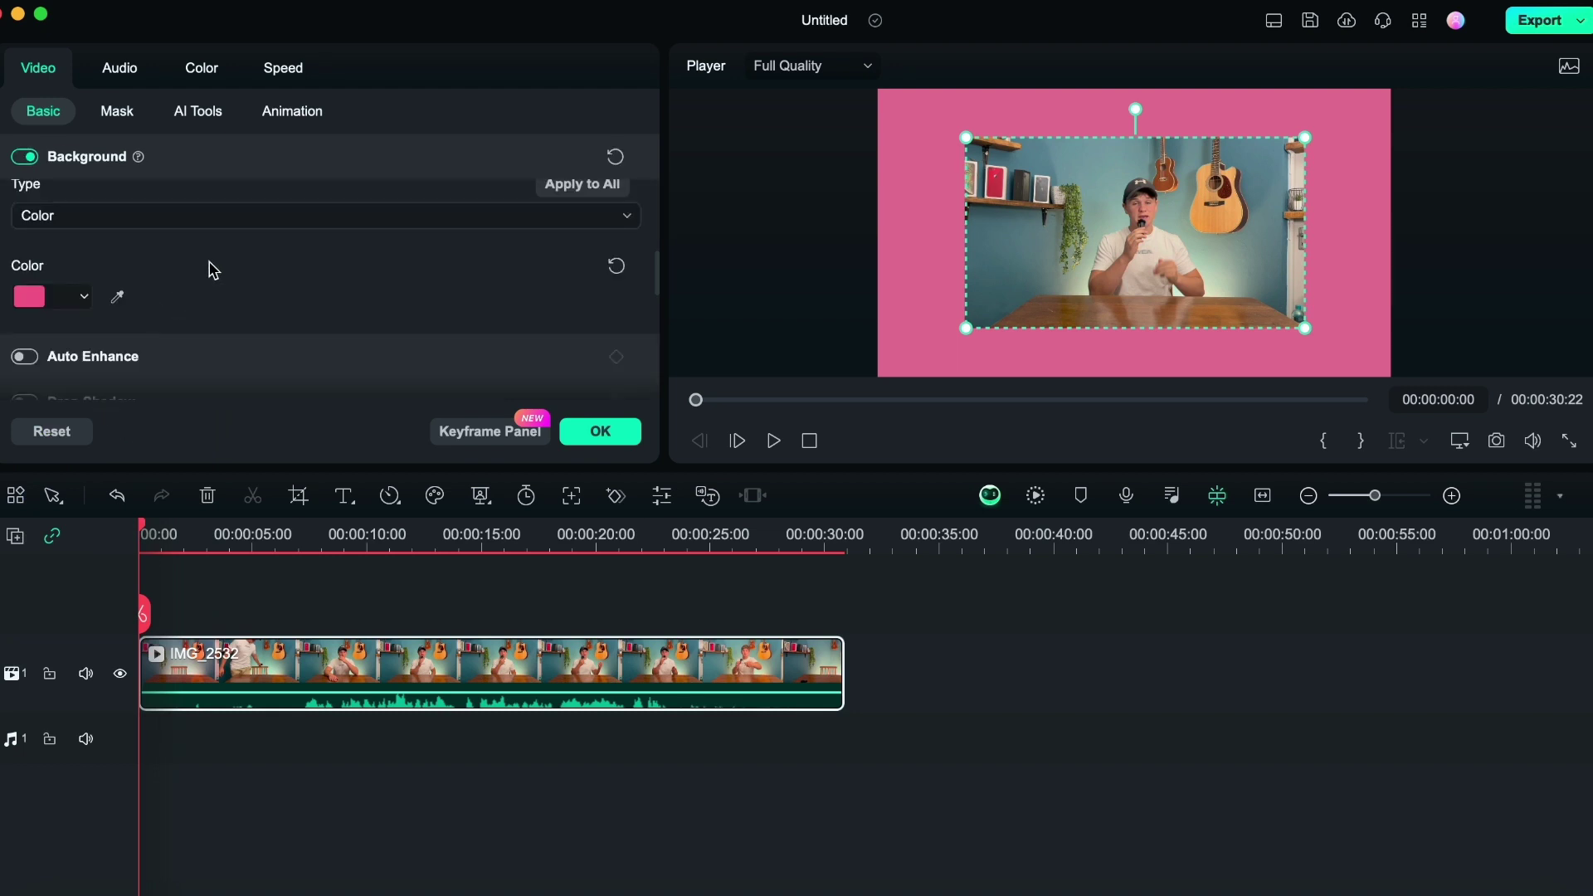
# Step: Switch the background to Pattern and shift the clip slightly right
pyautogui.click(230, 220)
pyautogui.click(208, 332)
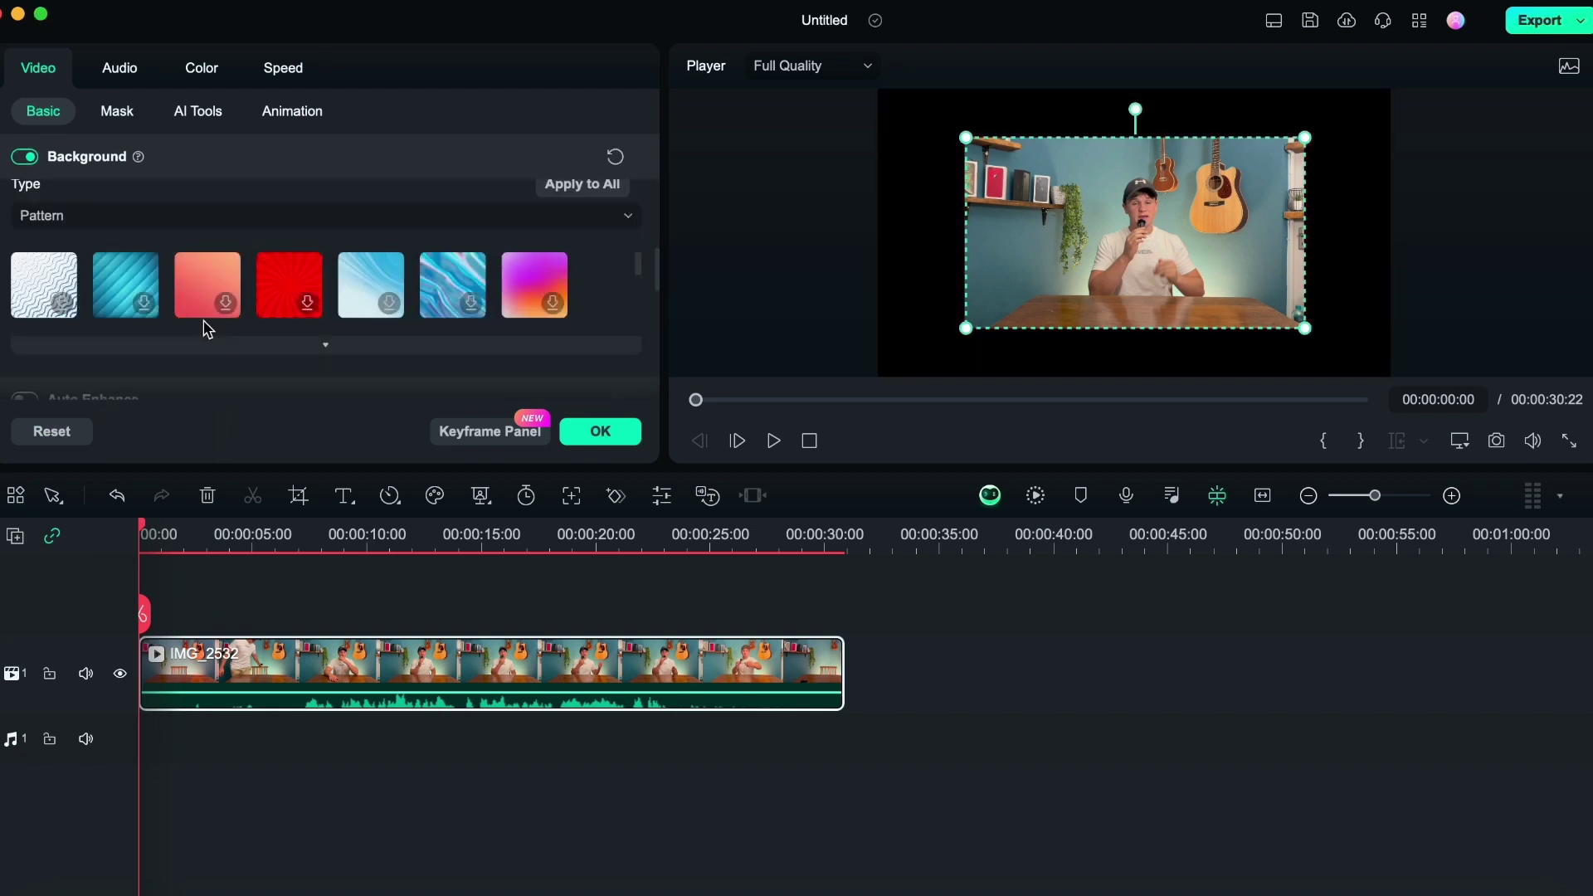
pyautogui.moveTo(1136, 232)
pyautogui.mouseDown()
pyautogui.moveTo(1043, 160)
pyautogui.moveTo(1196, 245)
pyautogui.moveTo(1162, 232)
pyautogui.mouseUp()
# Step: Change the background to Blur at a 60% blur level
pyautogui.click(277, 284)
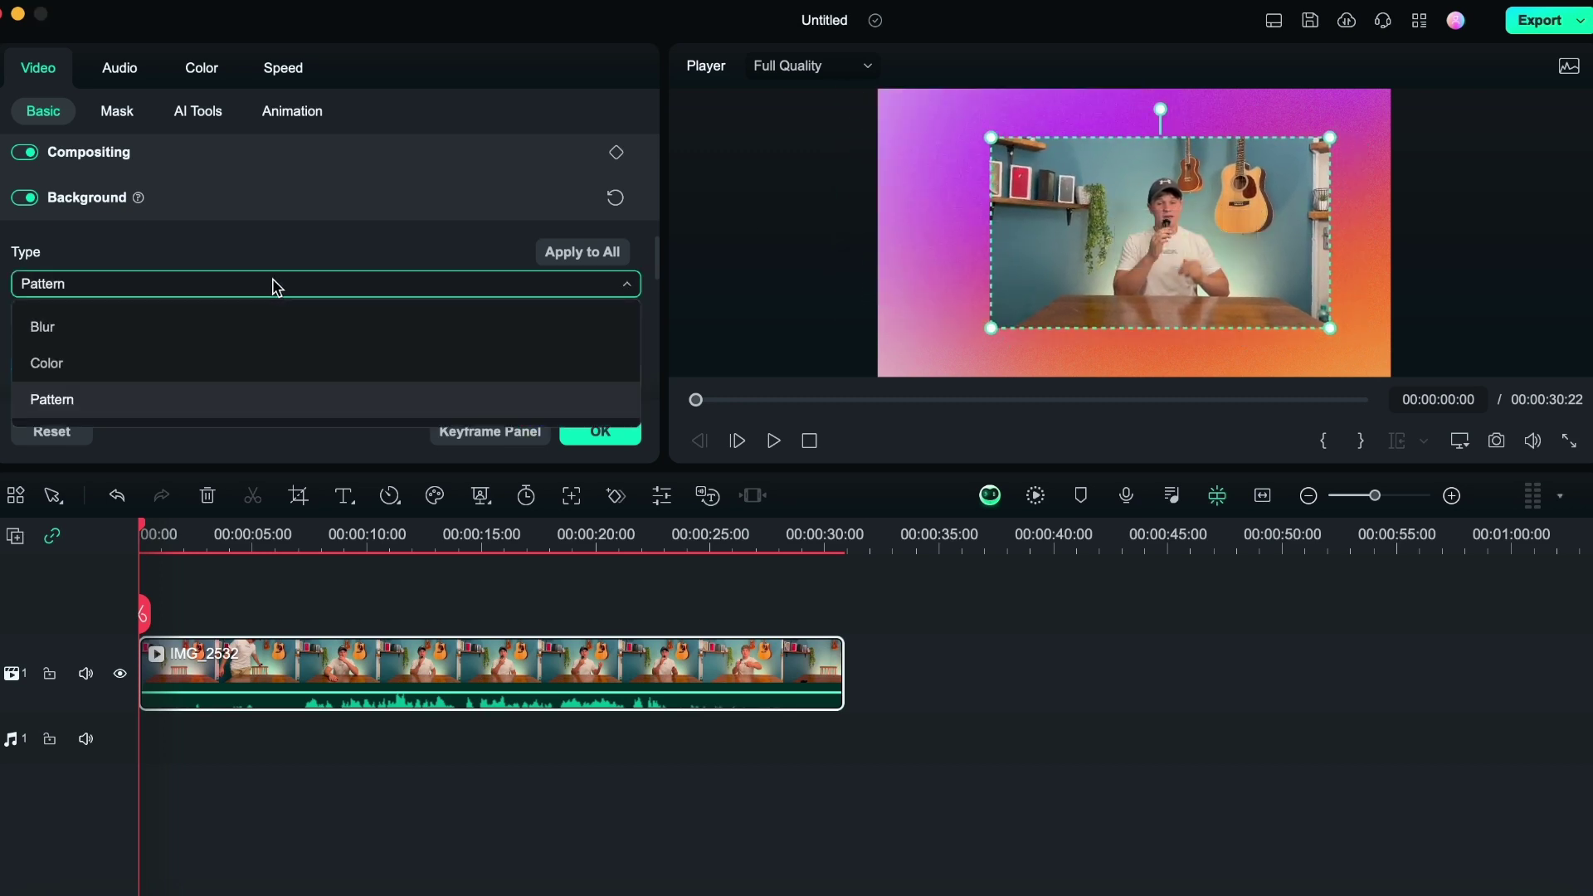
pyautogui.click(297, 323)
pyautogui.scroll(-2, 453, 317)
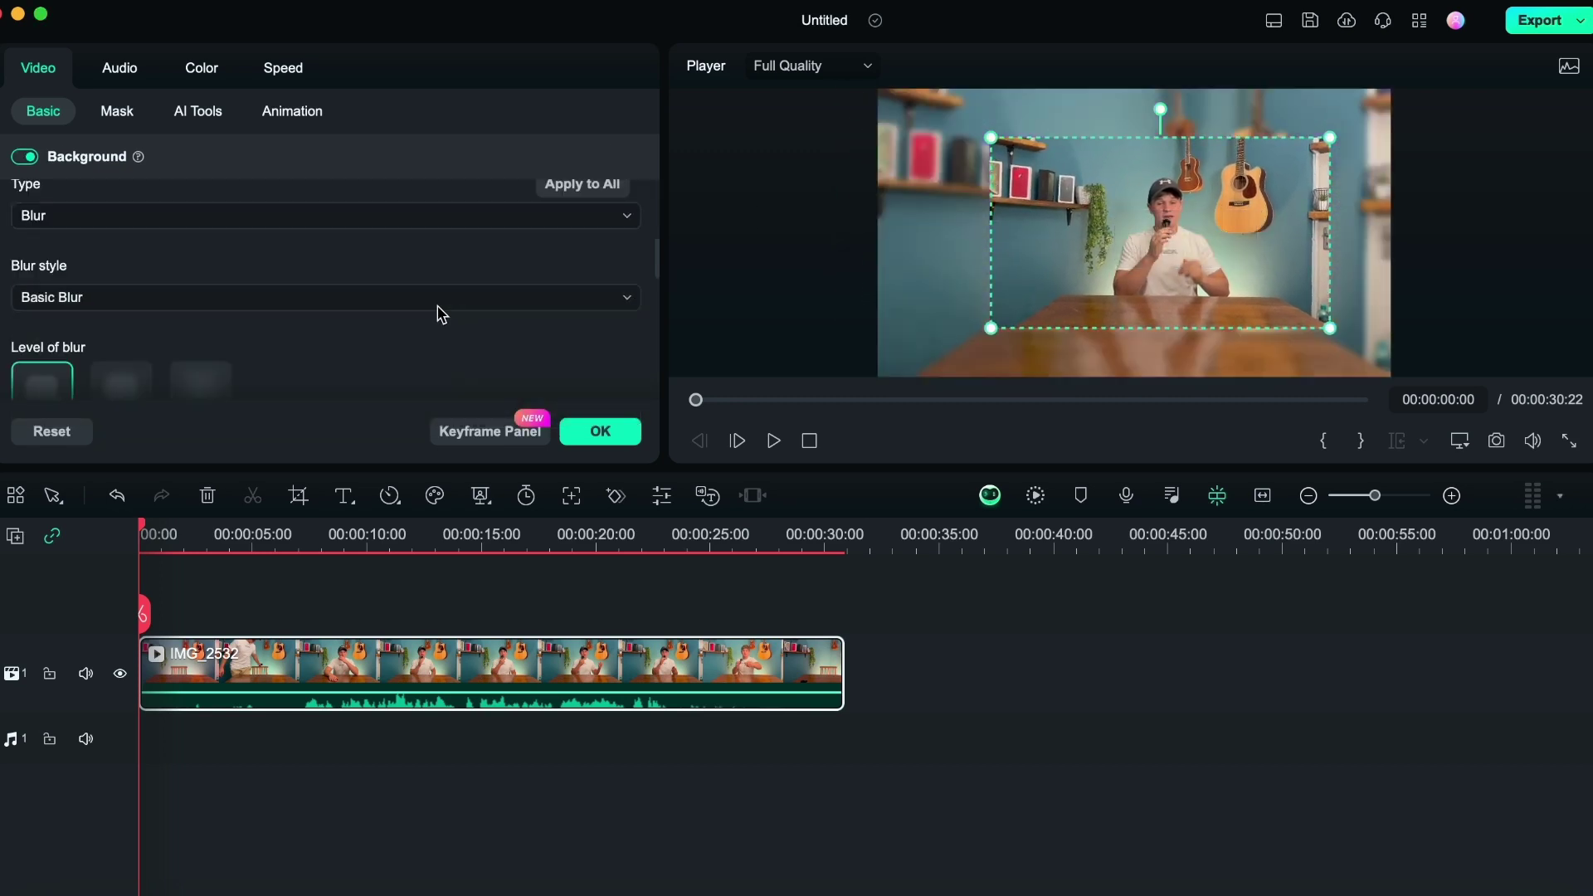
pyautogui.scroll(-2, 259, 315)
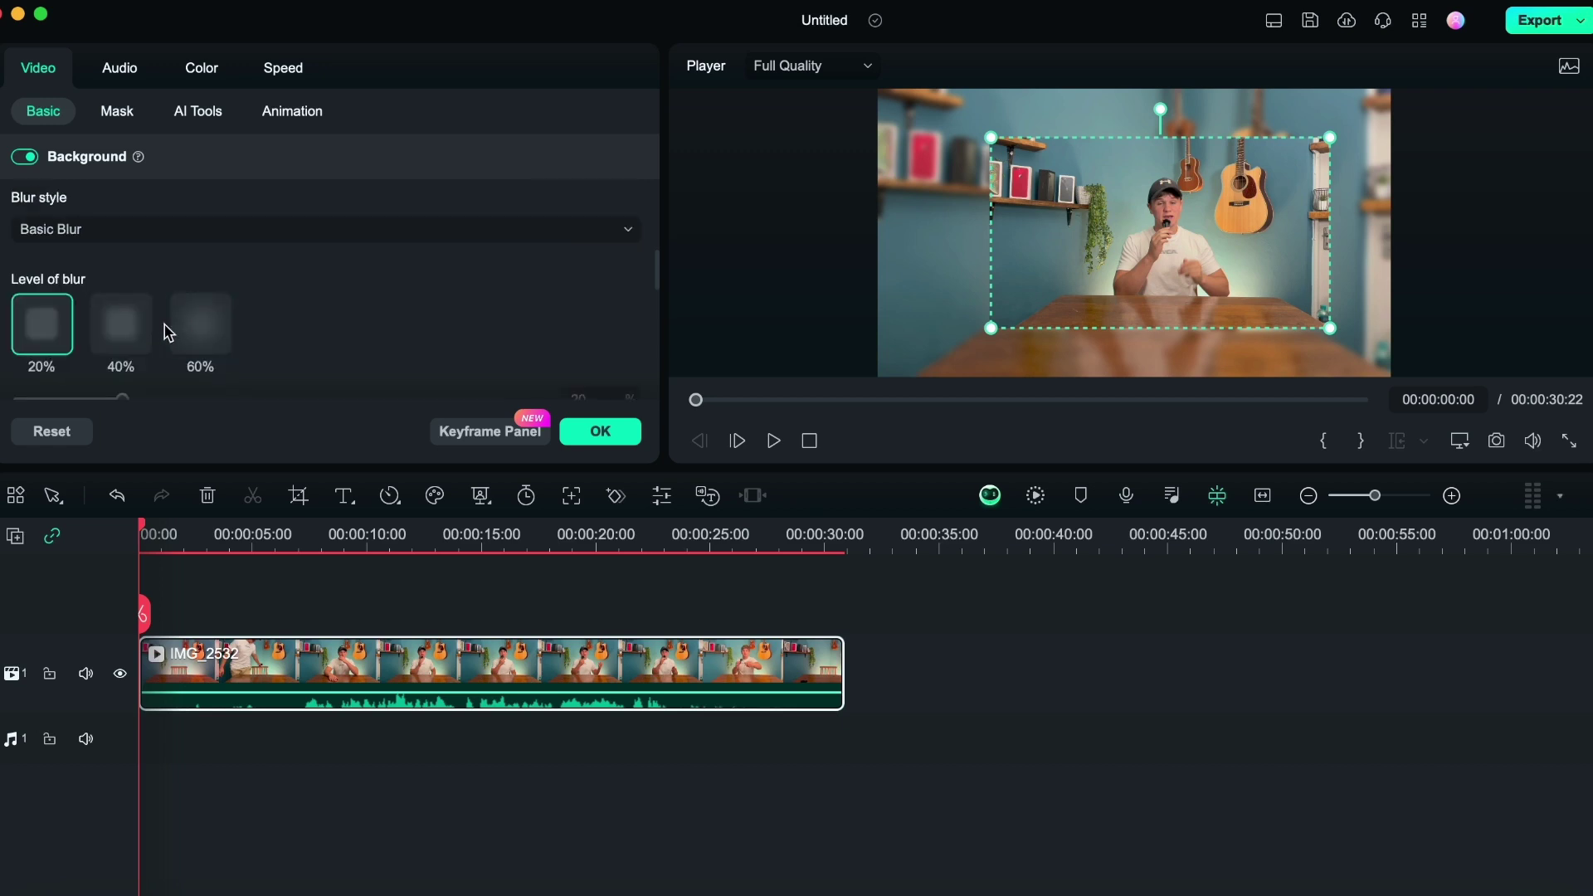
pyautogui.click(191, 333)
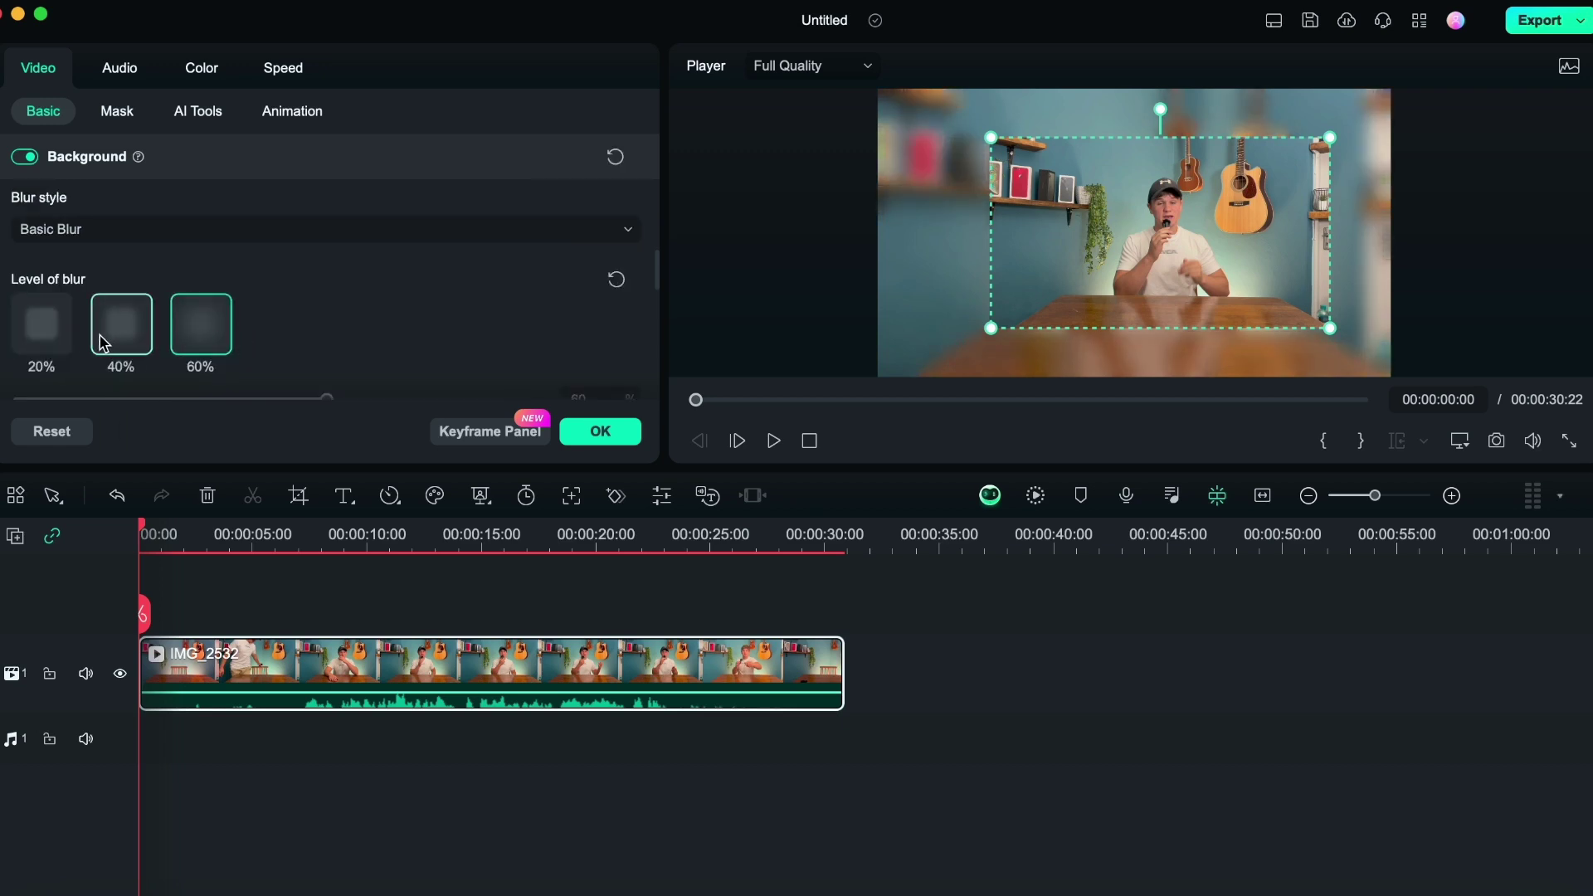